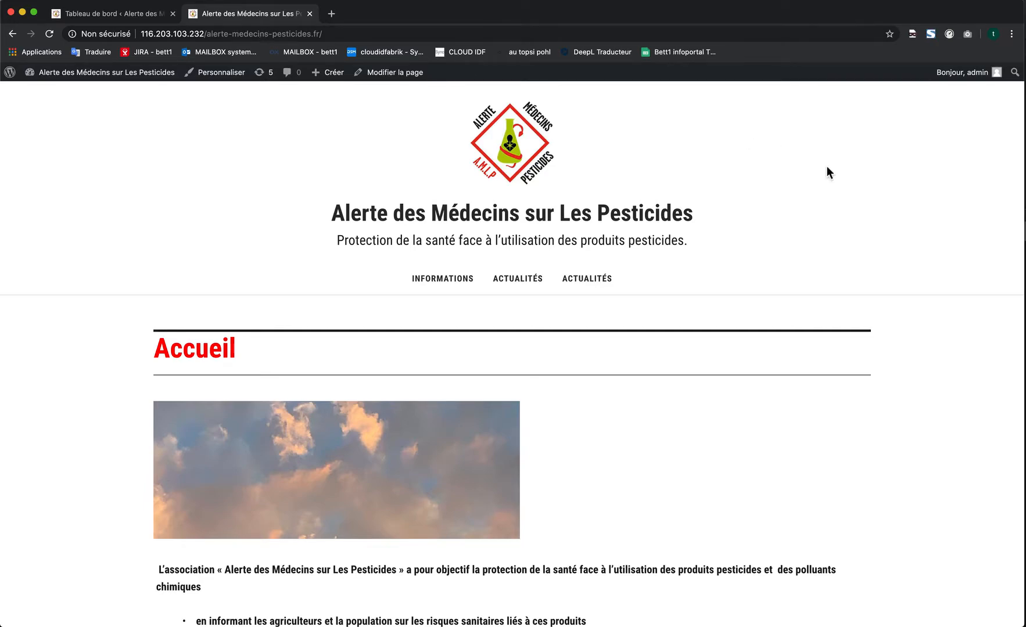
- Examine the website's home page from the header navigation to the footer menus, reloading the page along the way
scroll(855, 190, down, 5)
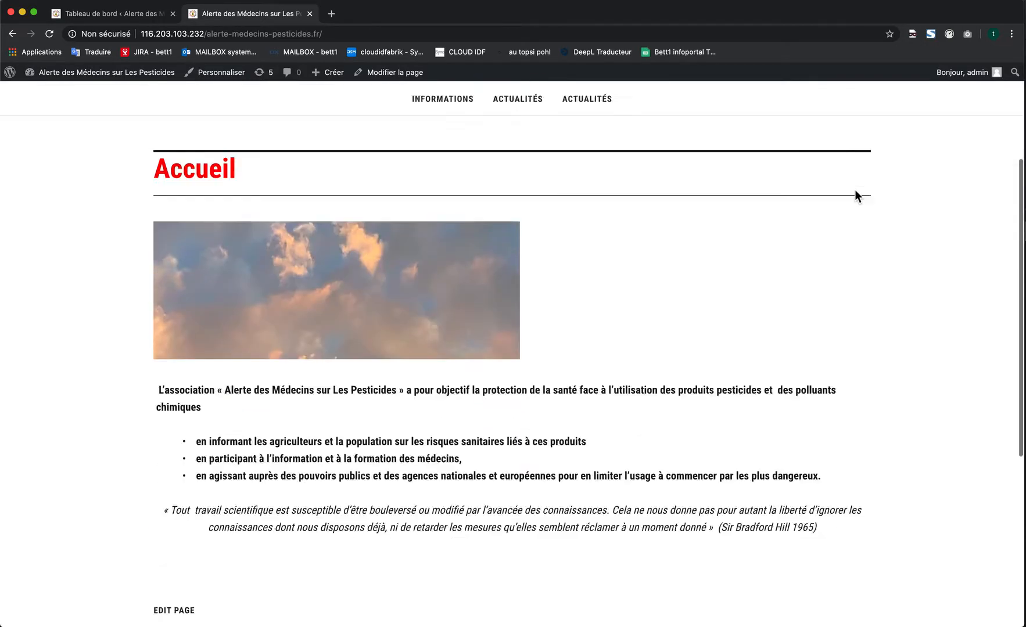
scroll(855, 190, up, 4)
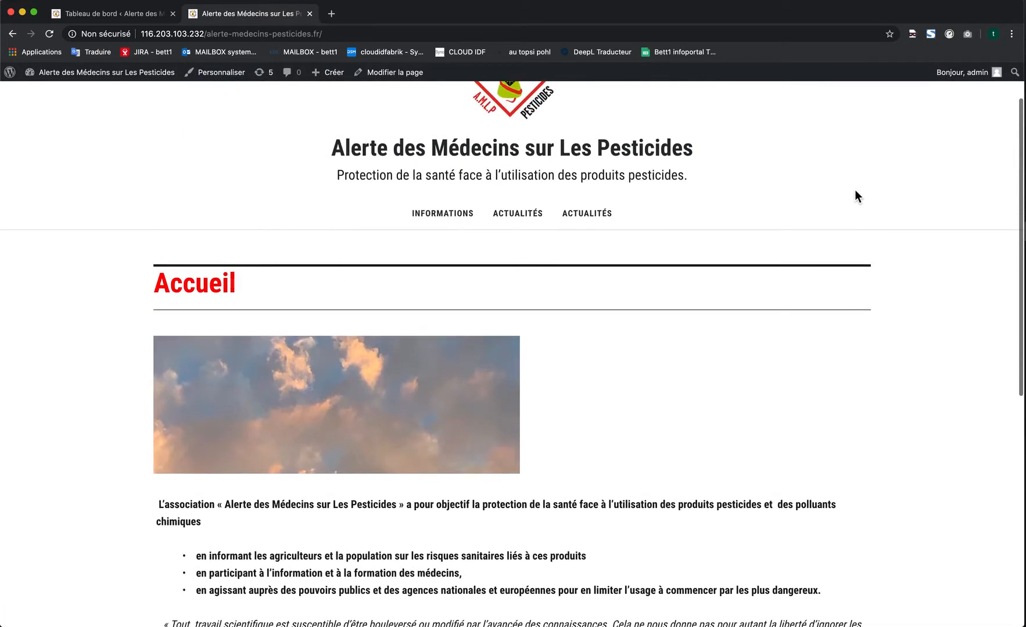
scroll(855, 189, up, 1)
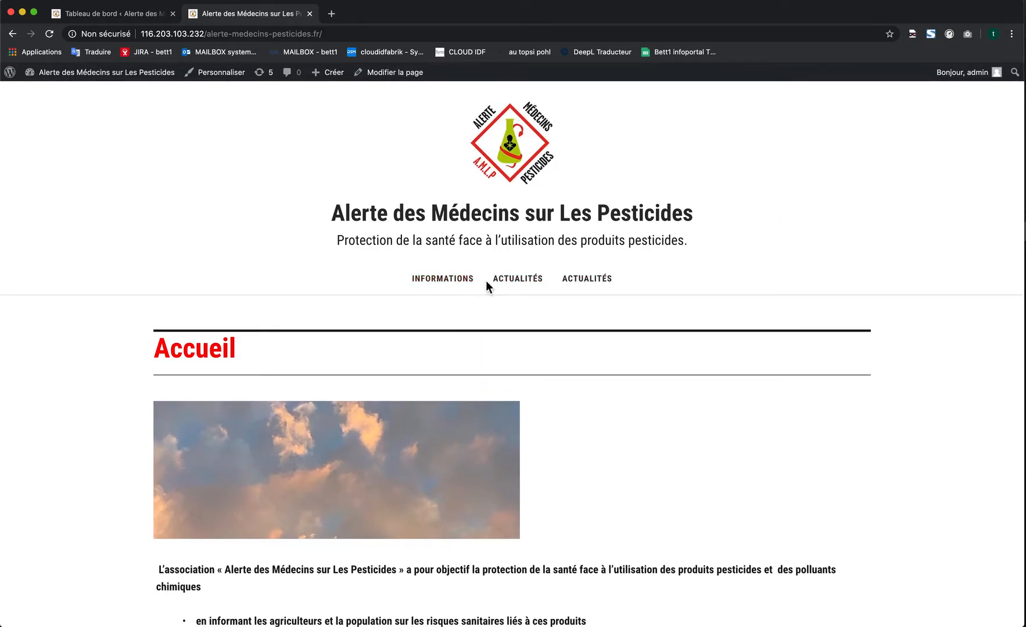
click(318, 36)
key(Return)
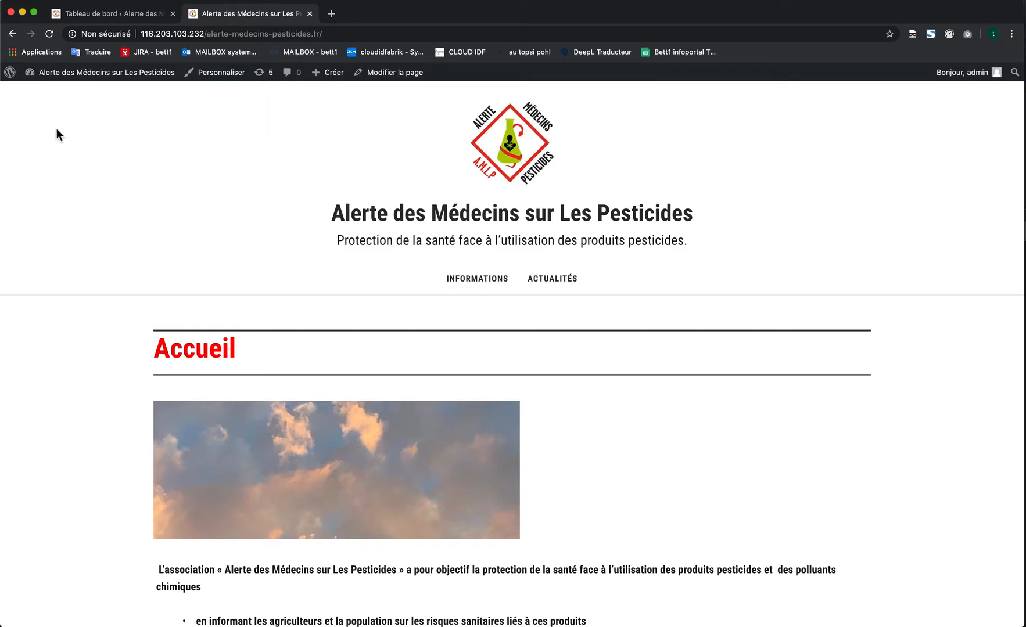
scroll(416, 254, down, 10)
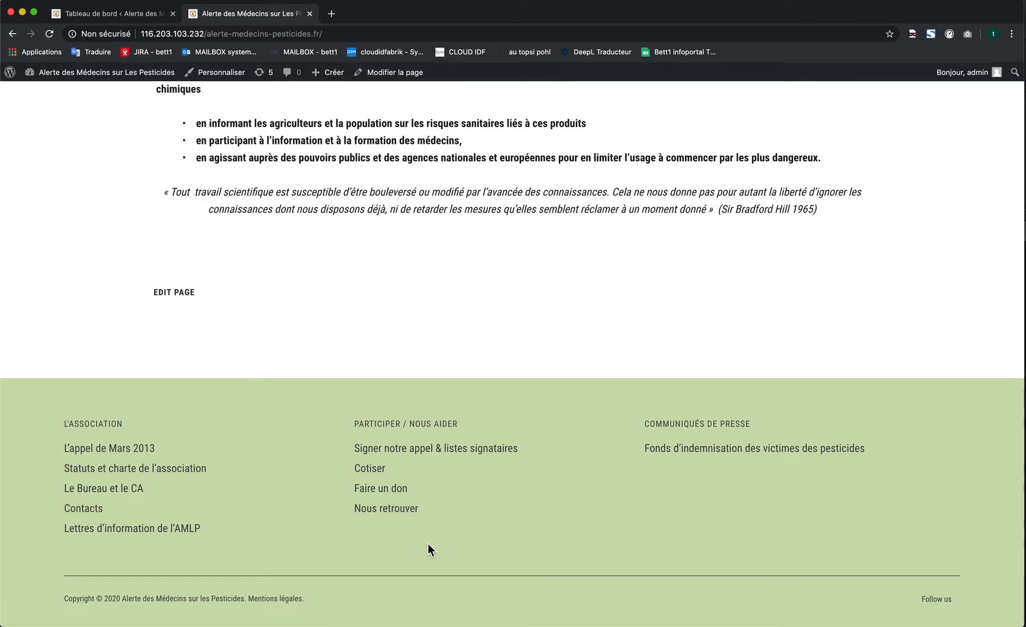
scroll(428, 546, up, 5)
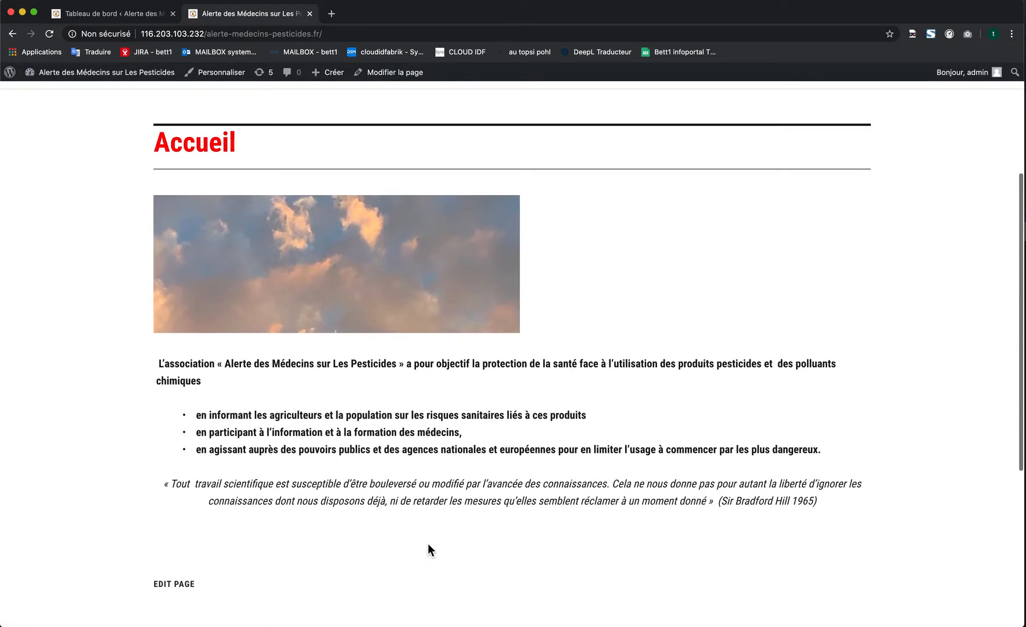
scroll(428, 546, up, 4)
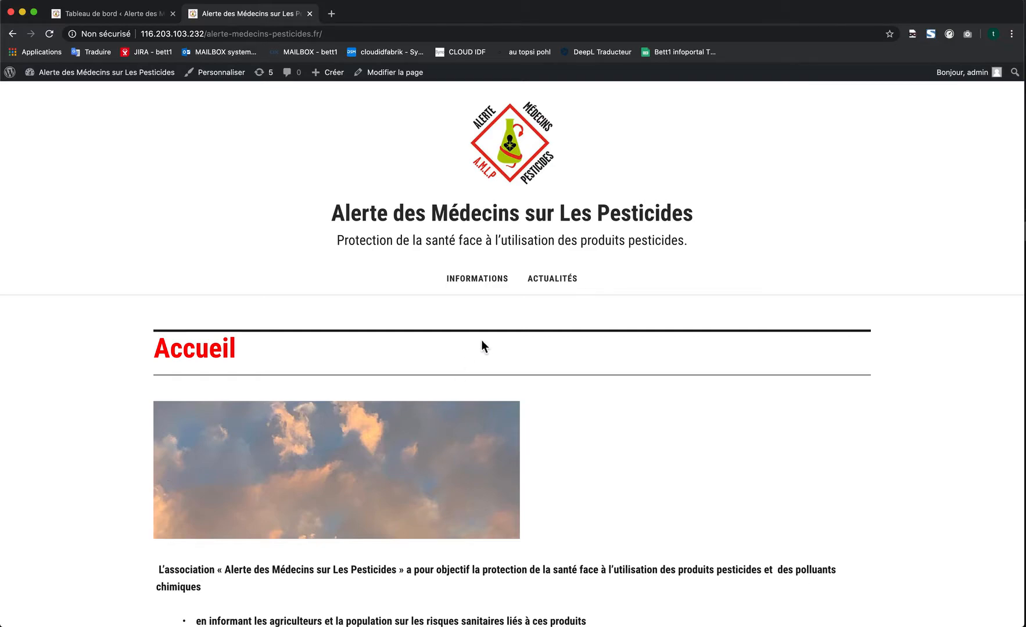
scroll(485, 343, down, 6)
scroll(485, 342, up, 6)
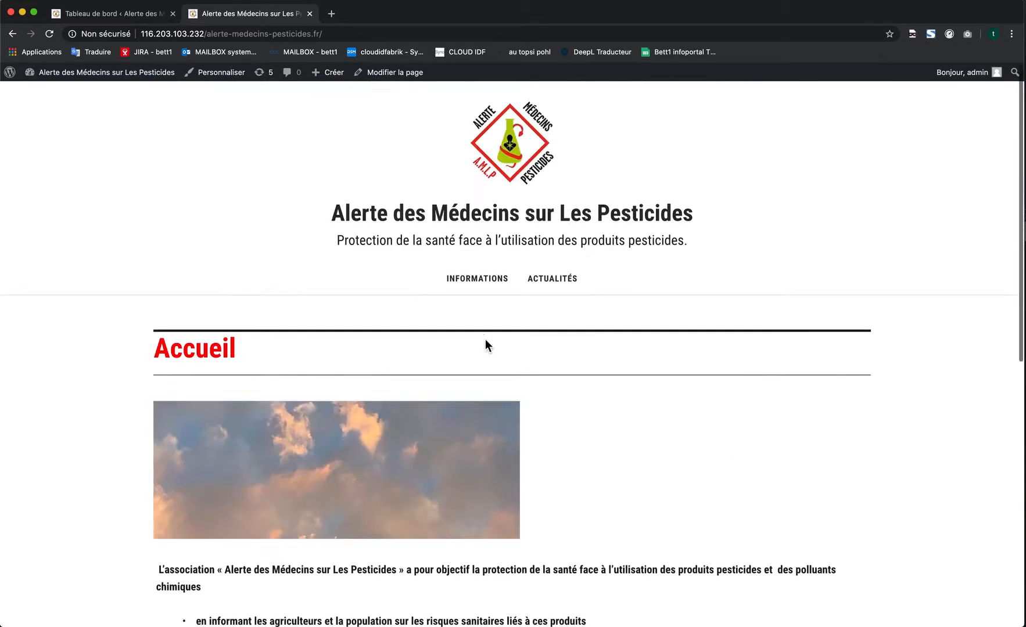
- Switch to the WordPress dashboard and open the Menus management page under Apparence
click(133, 18)
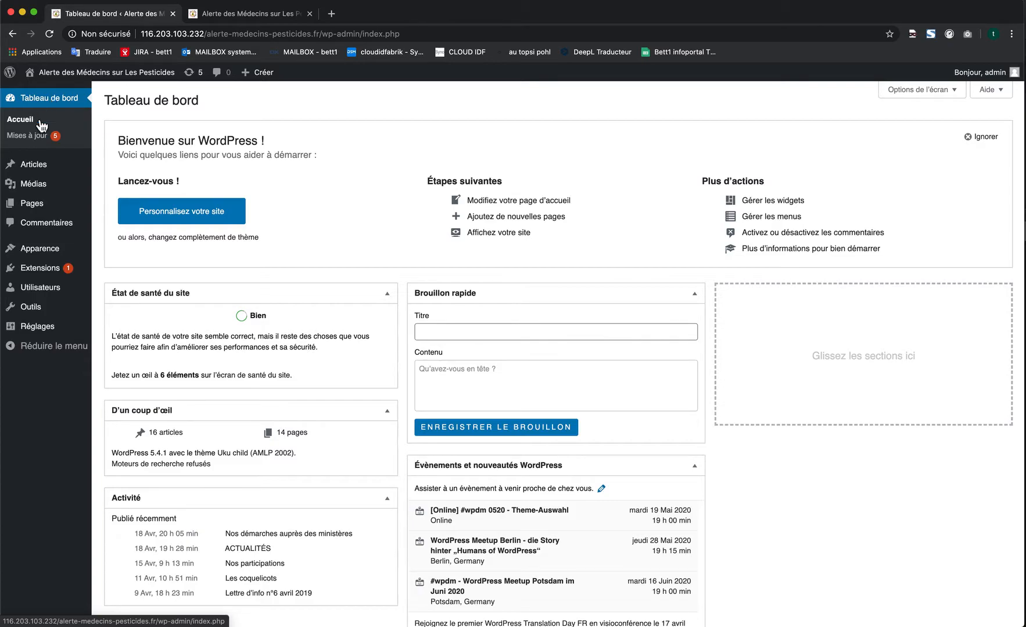
mouse_move(49, 249)
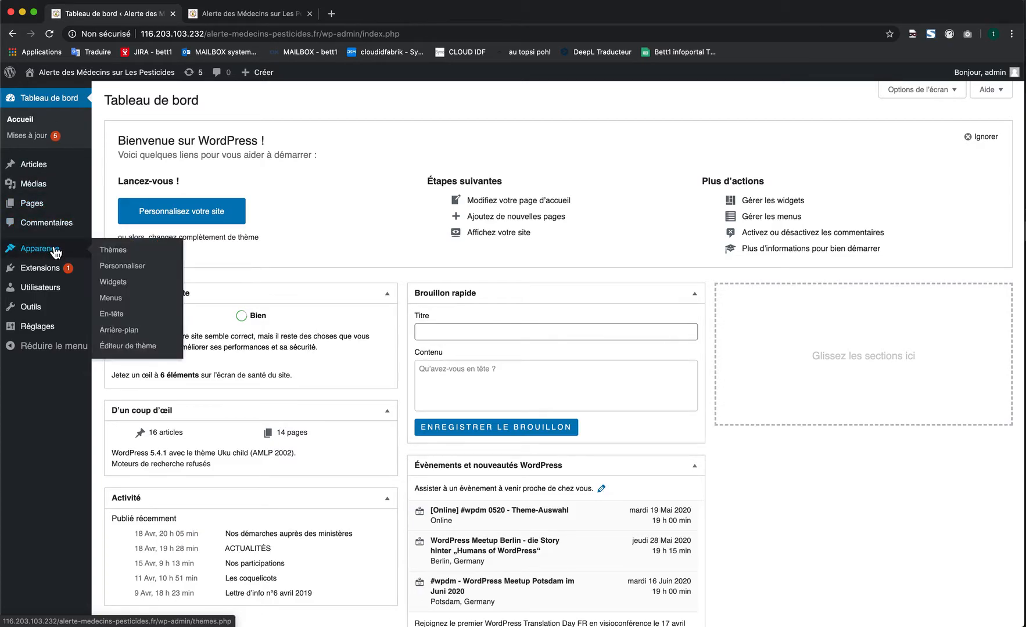
click(138, 302)
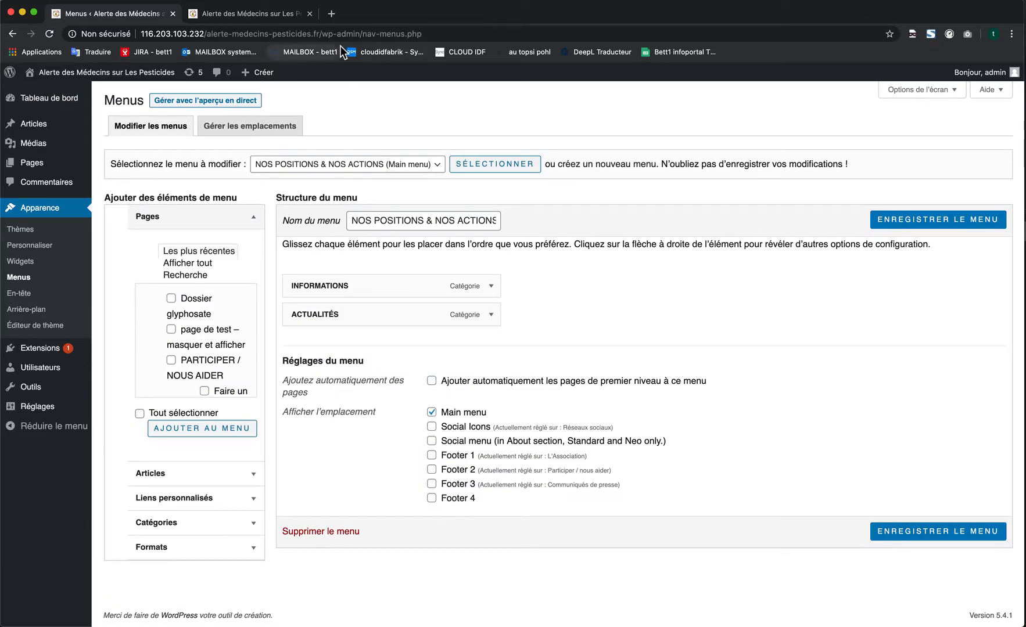
- Review the header navigation and footer menus on the live home page, and return to menu management
click(278, 17)
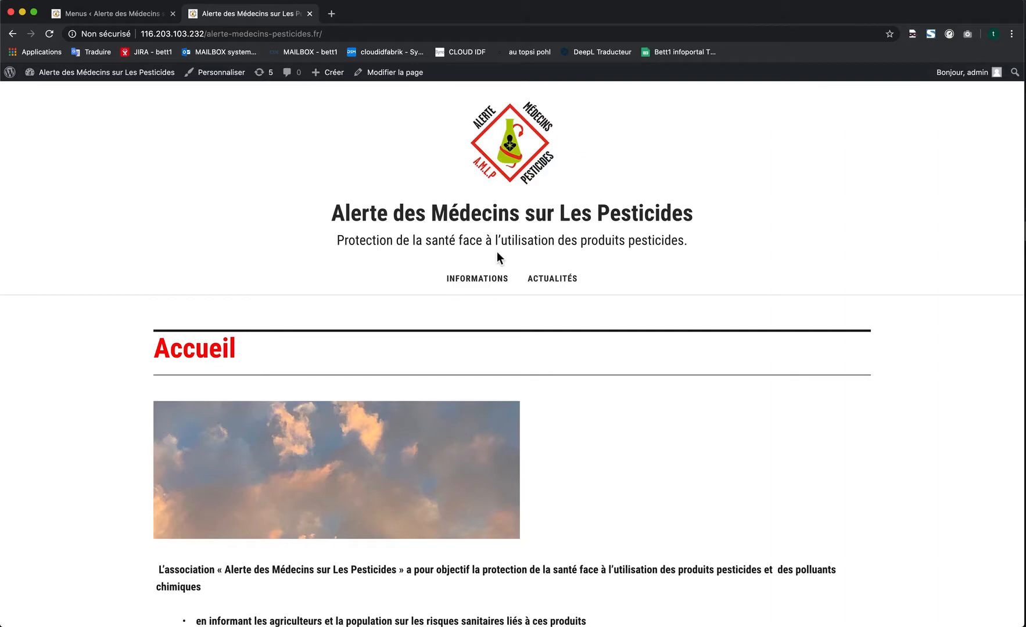
scroll(527, 270, down, 10)
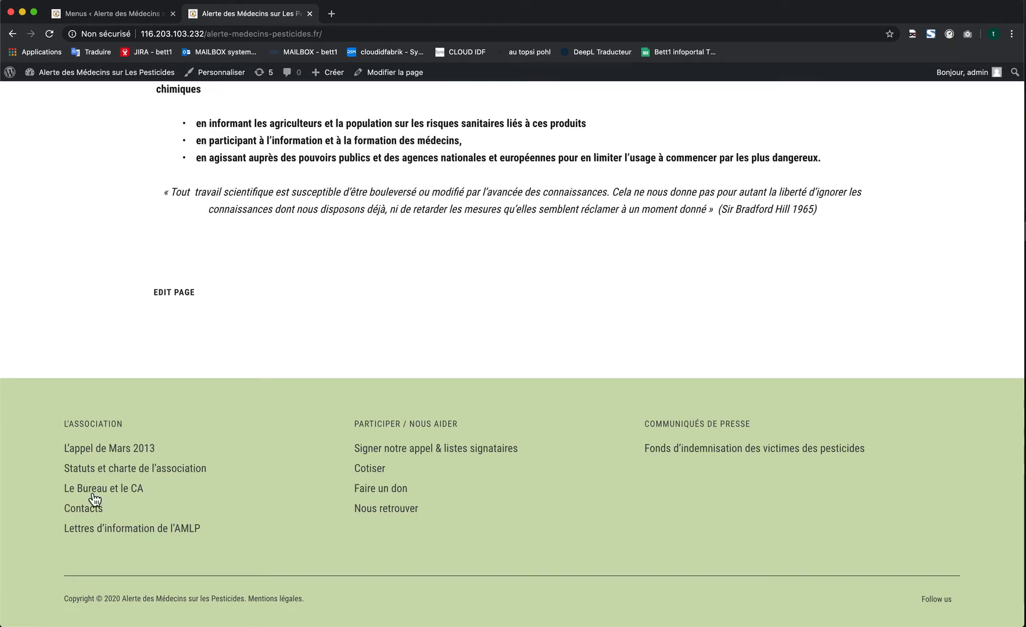
scroll(179, 435, up, 6)
scroll(179, 435, up, 3)
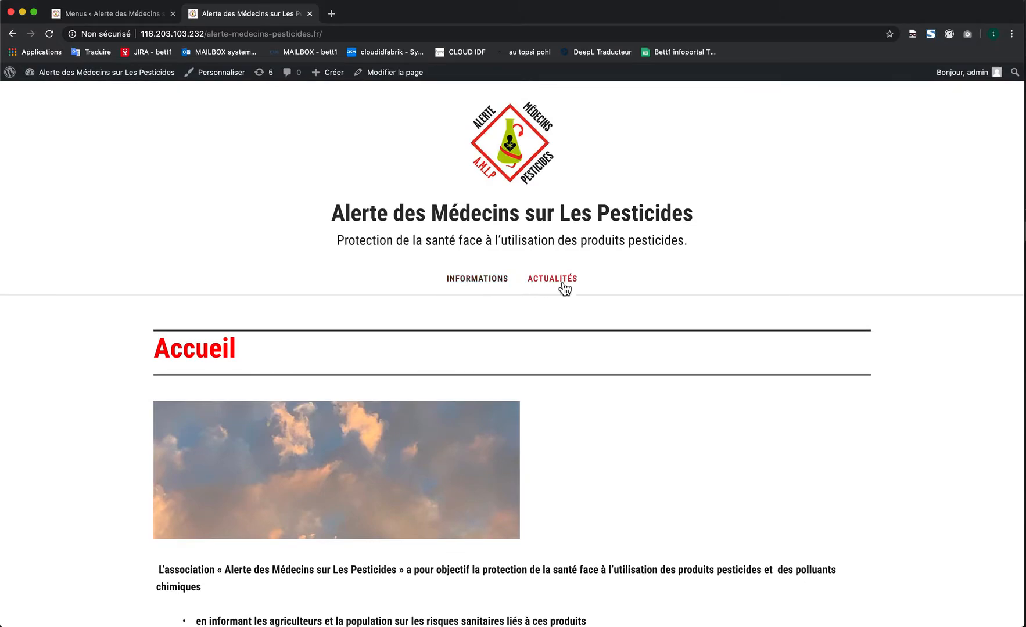
click(133, 13)
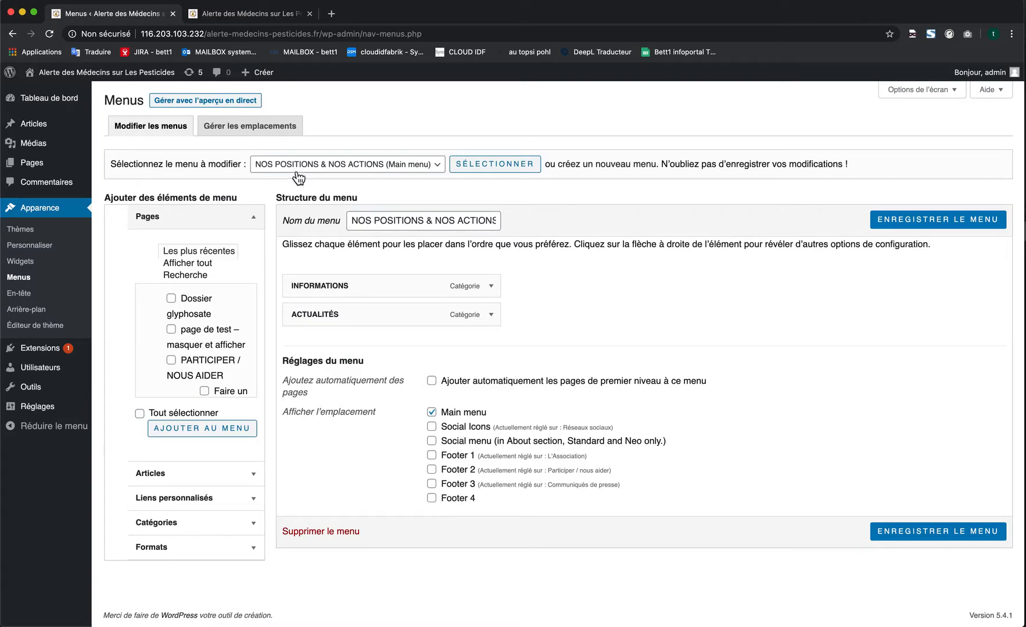
- Review the list of menus available for editing and compare it with the live home page
click(338, 172)
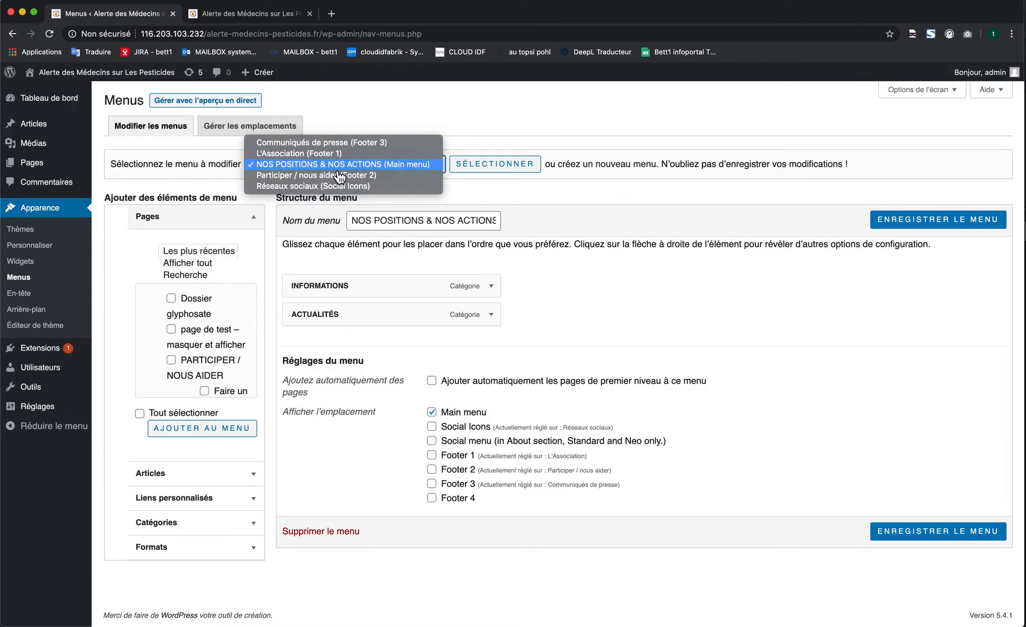
click(181, 162)
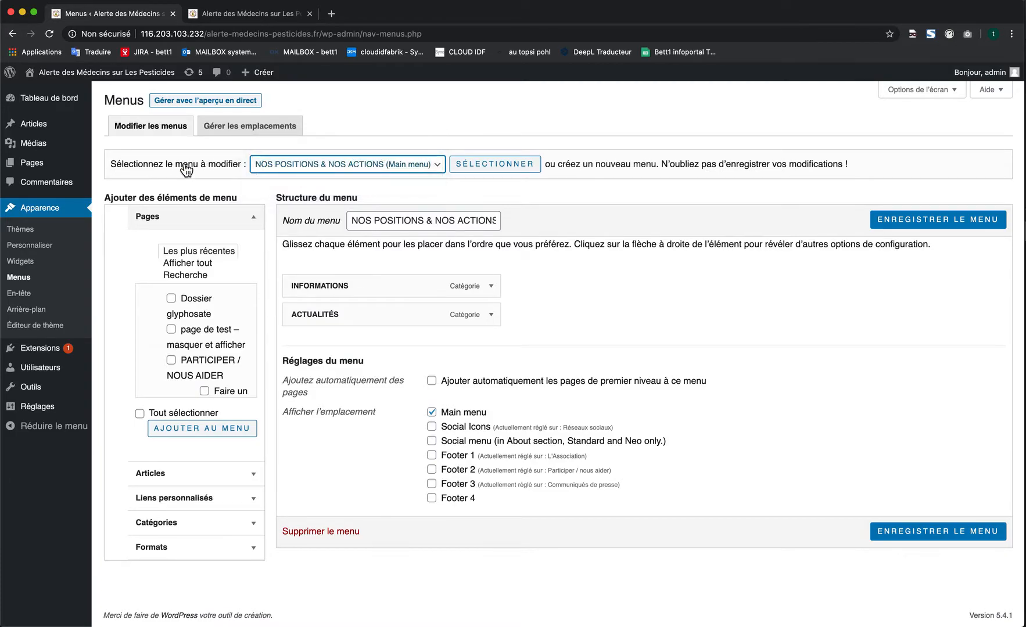
click(338, 173)
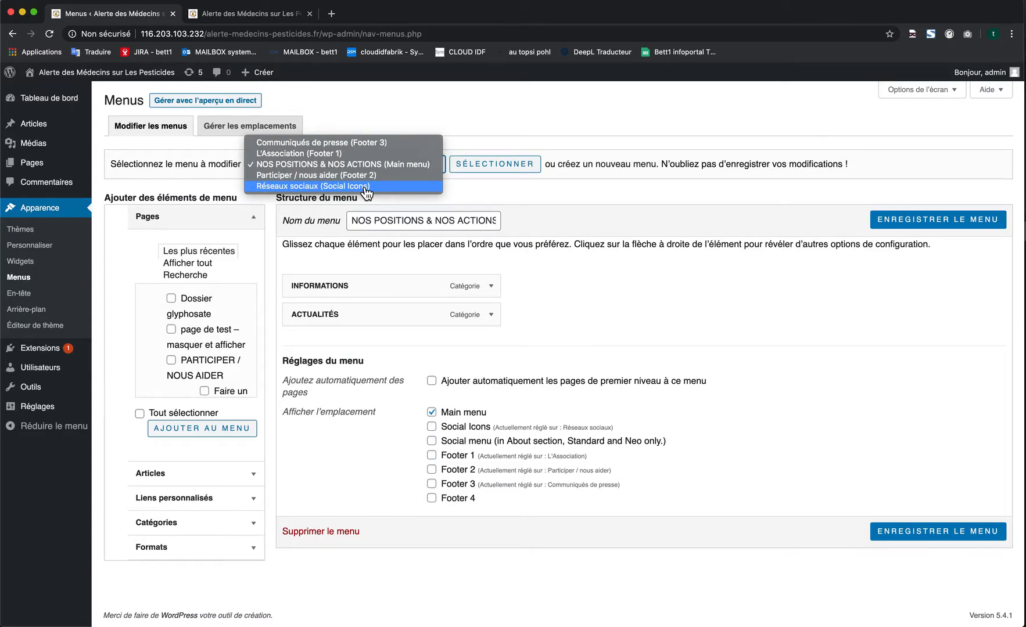
click(255, 13)
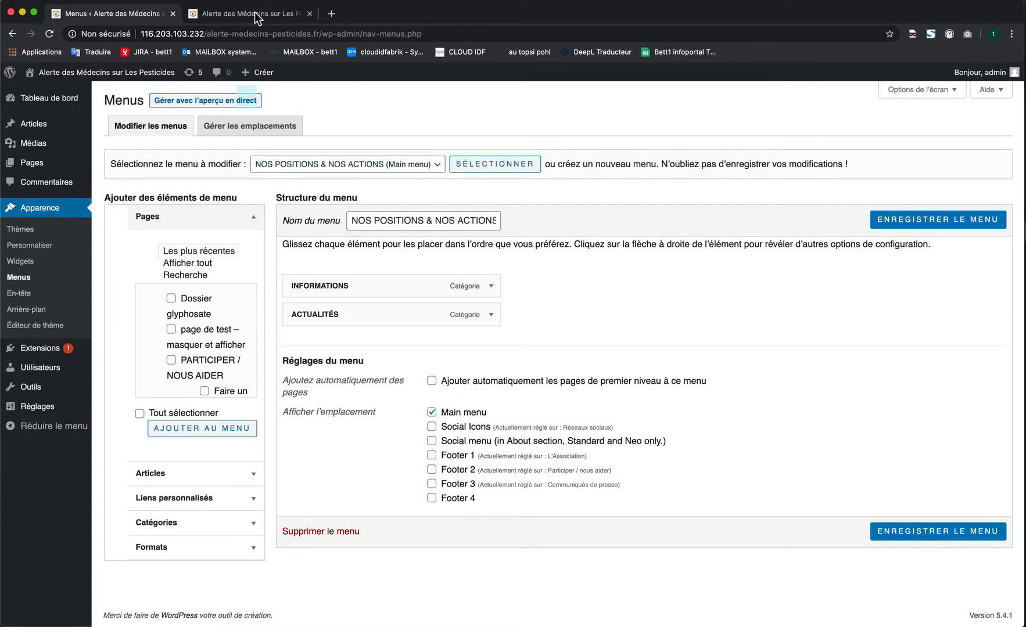
click(255, 15)
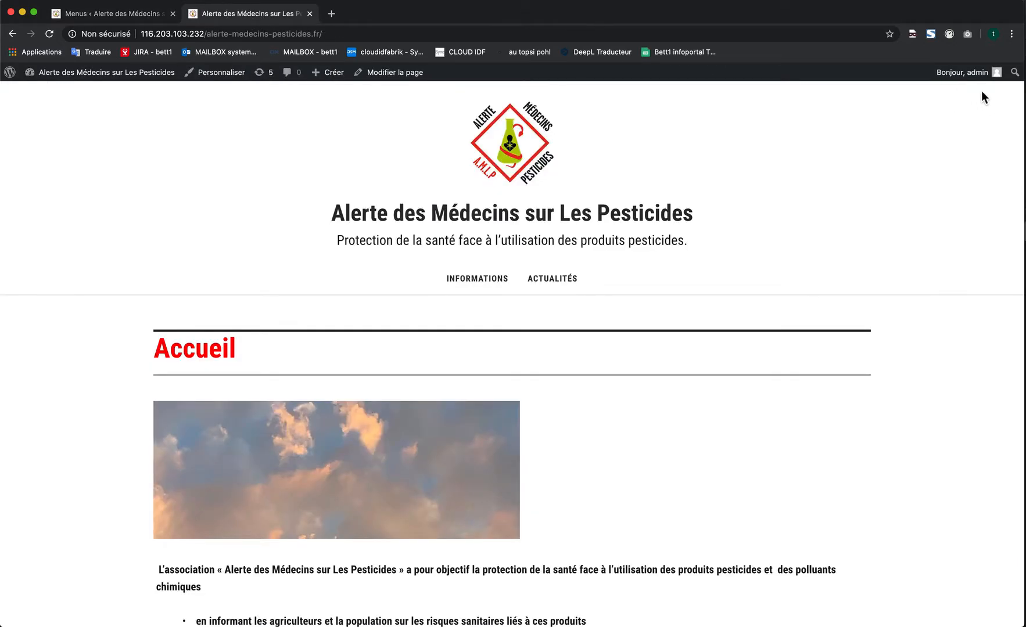
click(129, 14)
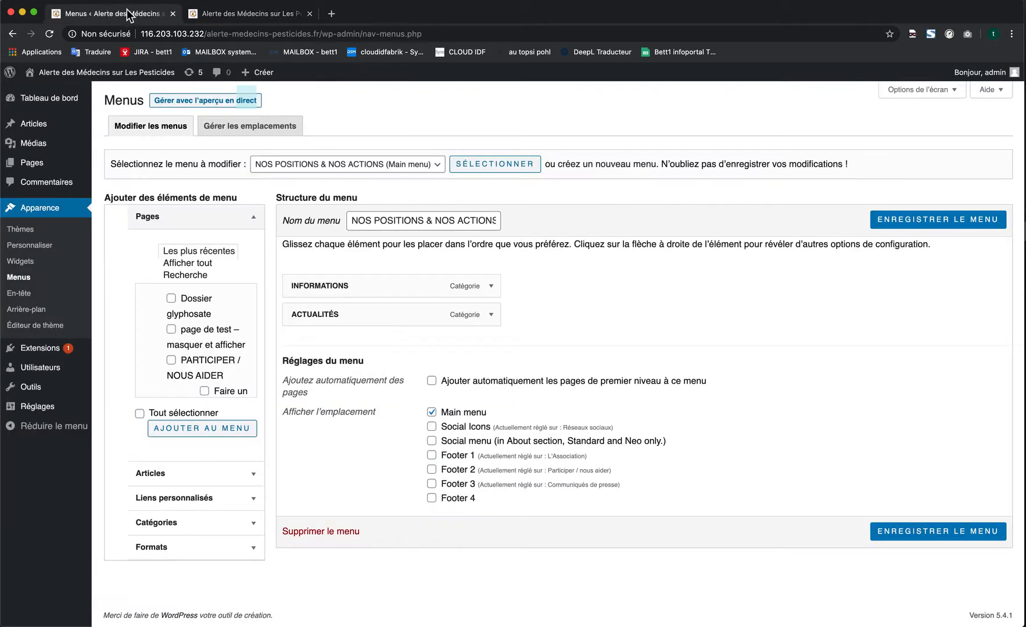
- Load the menu NOS POSITIONS & NOS ACTIONS (Main menu) for editing
click(395, 169)
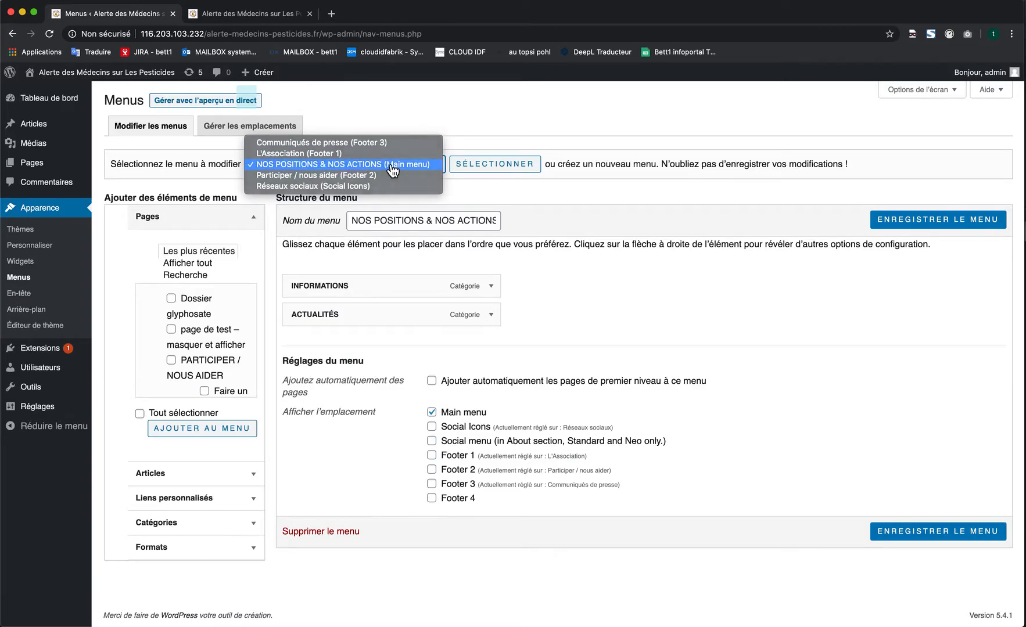
click(393, 167)
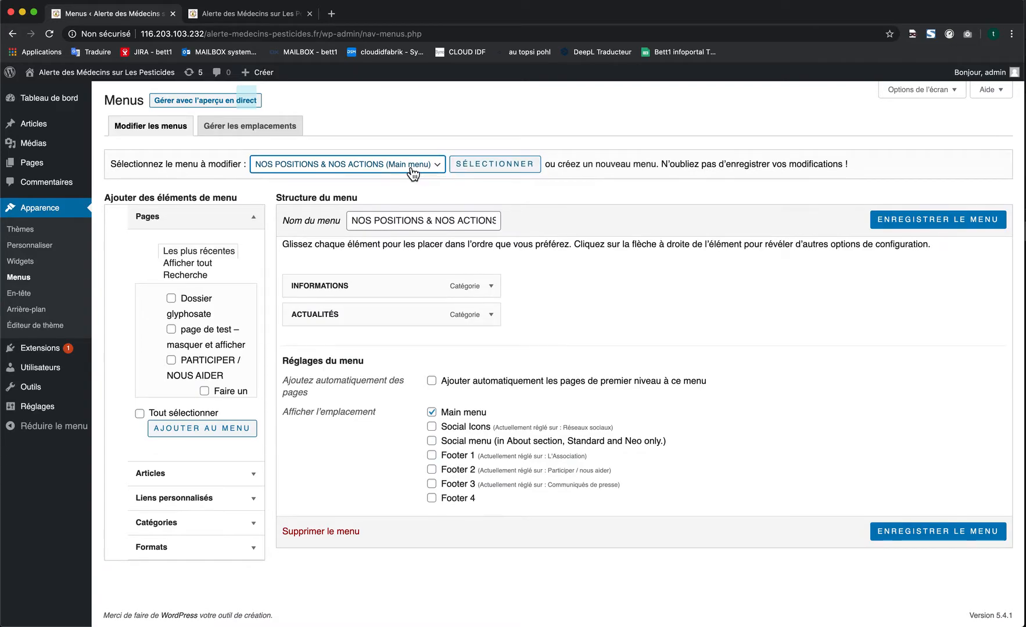
click(397, 169)
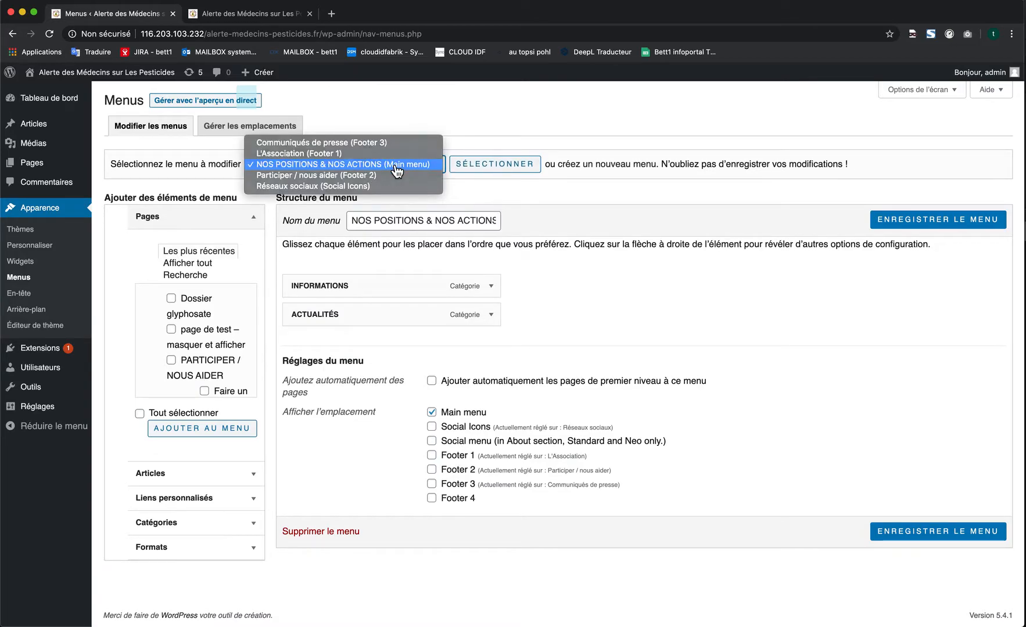
click(396, 169)
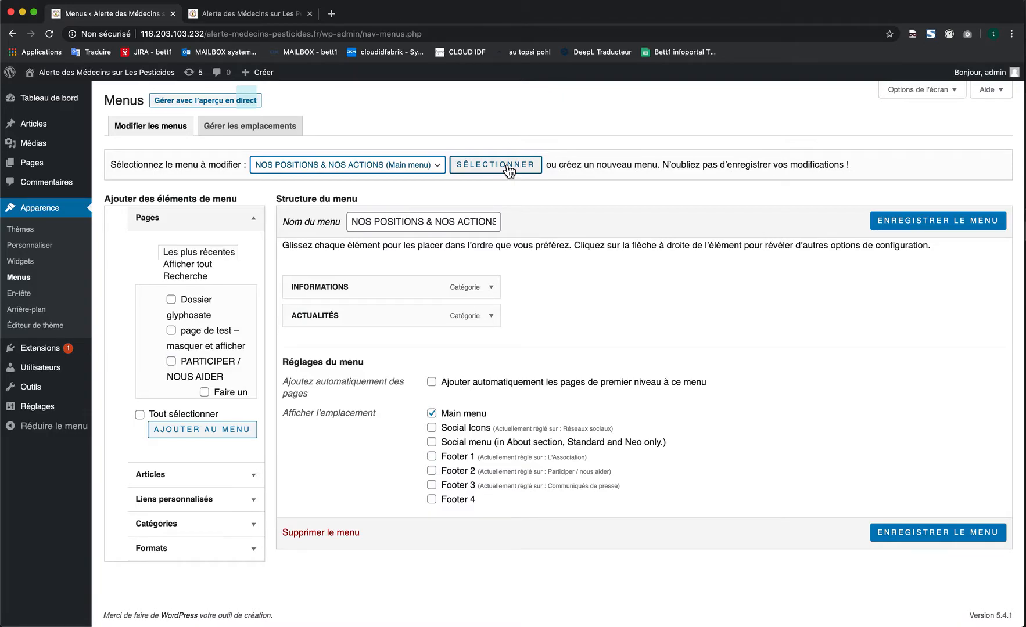
click(509, 169)
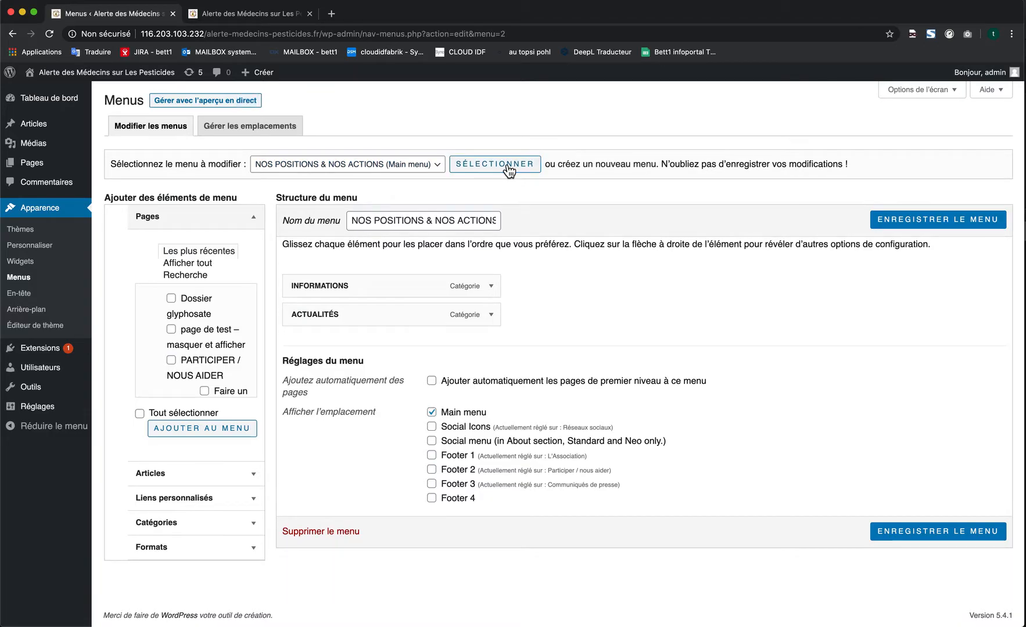
- Load the menu L'Association (Footer 1) to view its structure
click(441, 166)
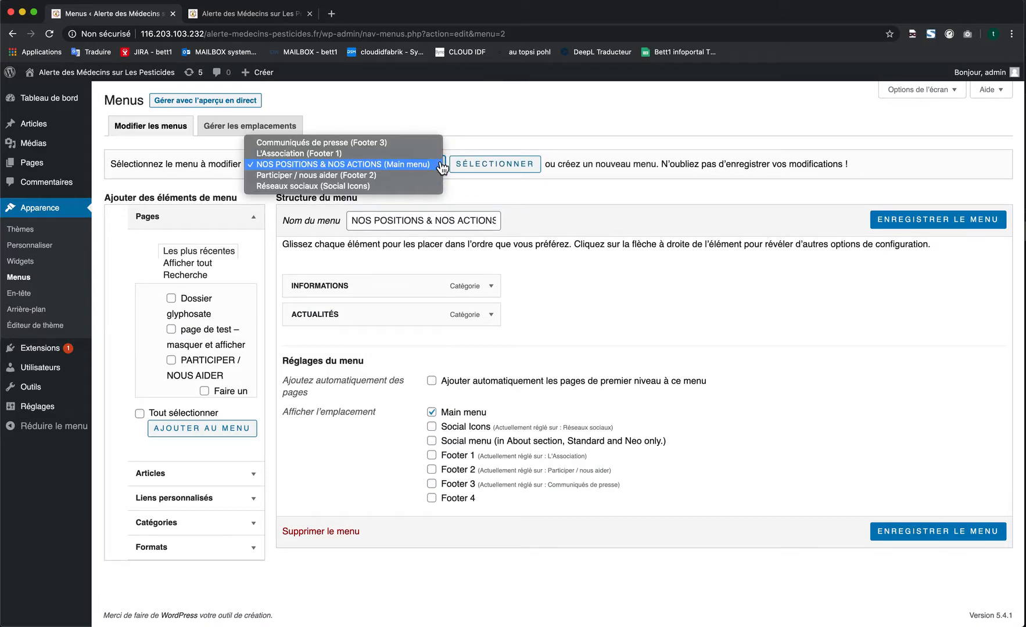
click(334, 155)
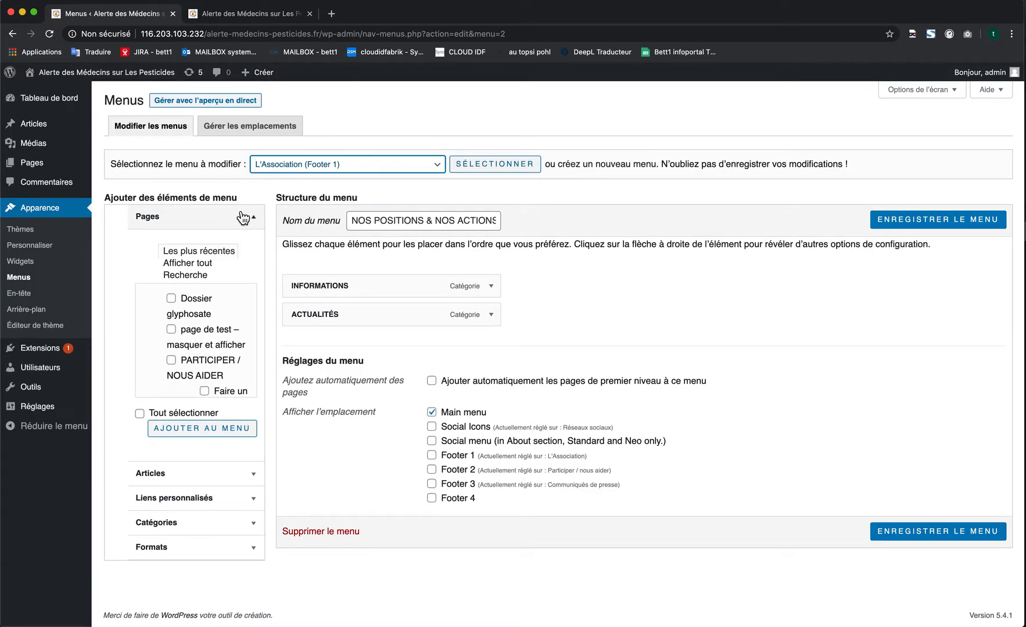
click(509, 166)
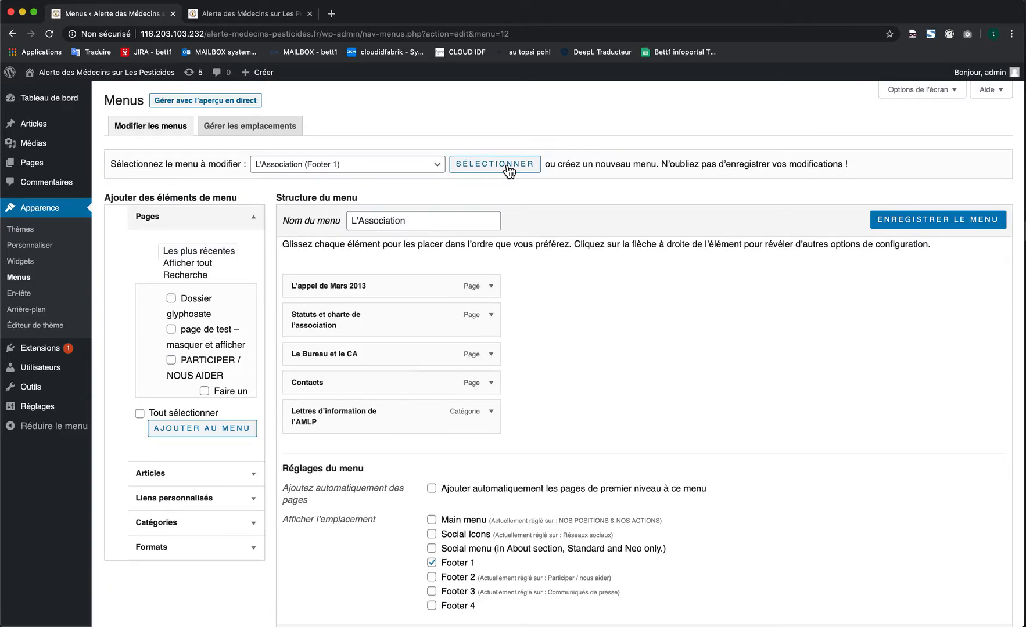
- Switch the edited menu back to NOS POSITIONS & NOS ACTIONS (Main menu)
click(329, 170)
click(407, 175)
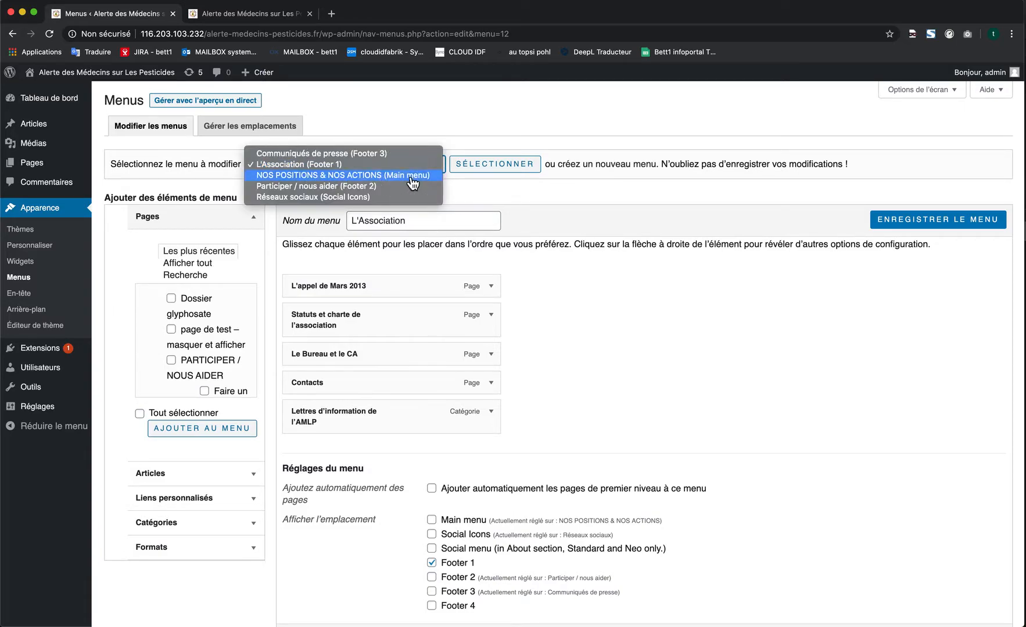
click(481, 168)
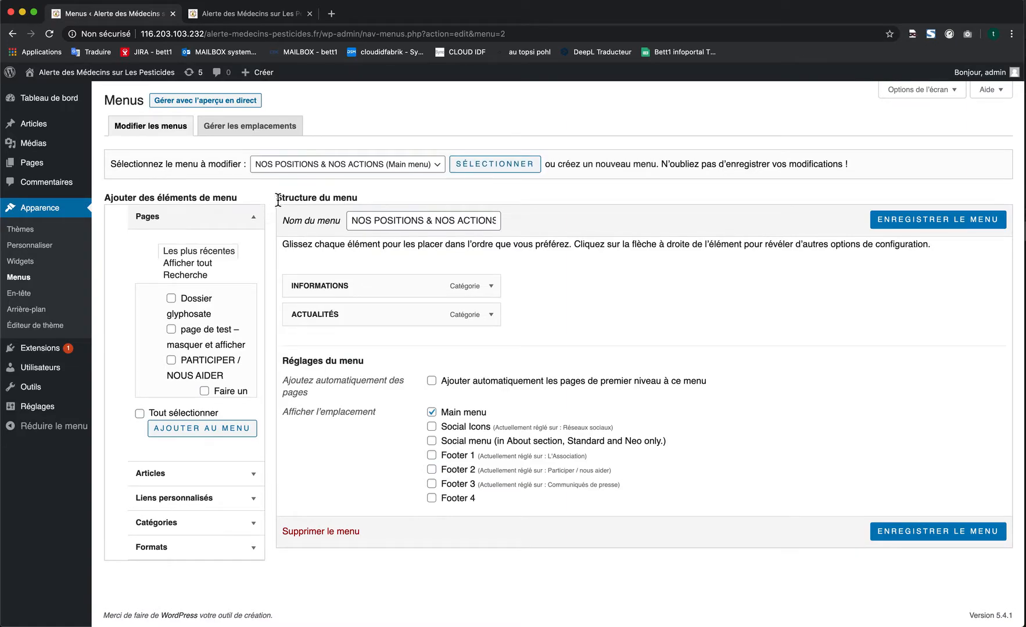
- Inspect the ACTUALITÉS item's settings in the menu structure, collapse them, and return to the live home page
drag(278, 200, 346, 201)
click(327, 200)
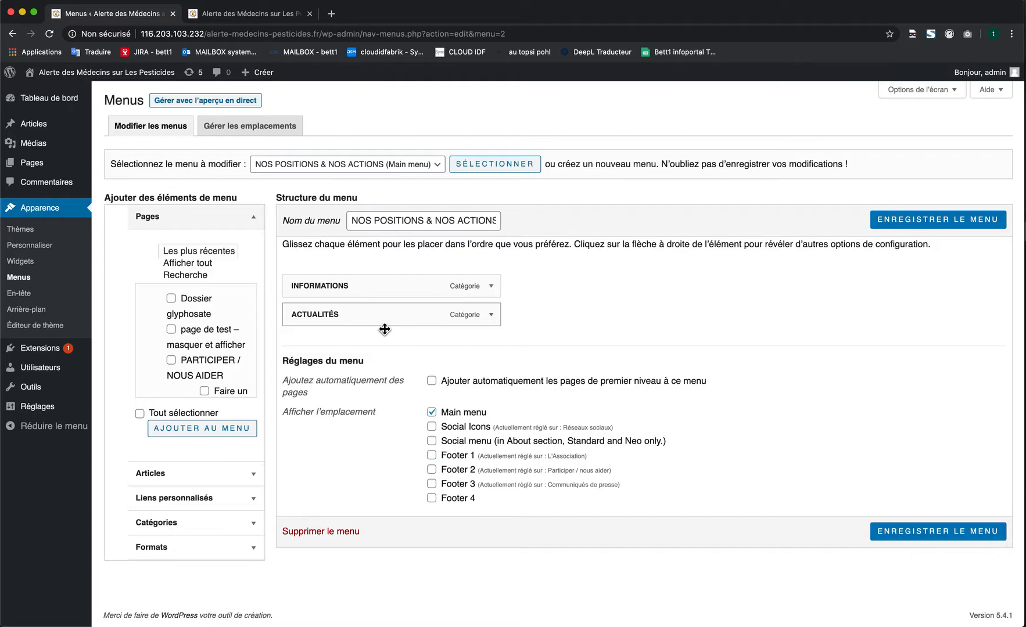
click(492, 317)
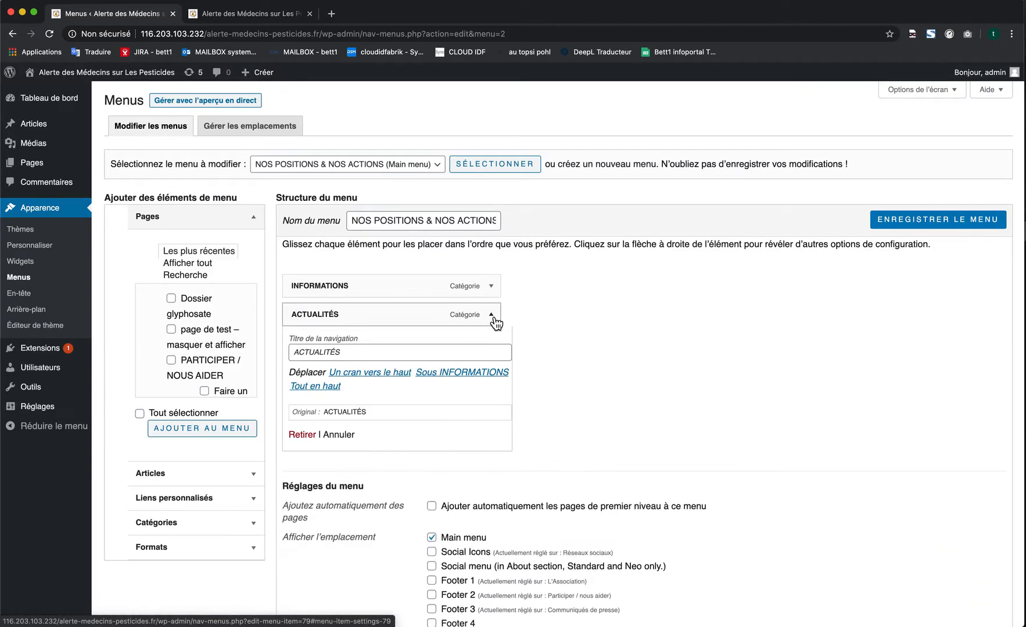
click(492, 316)
click(491, 317)
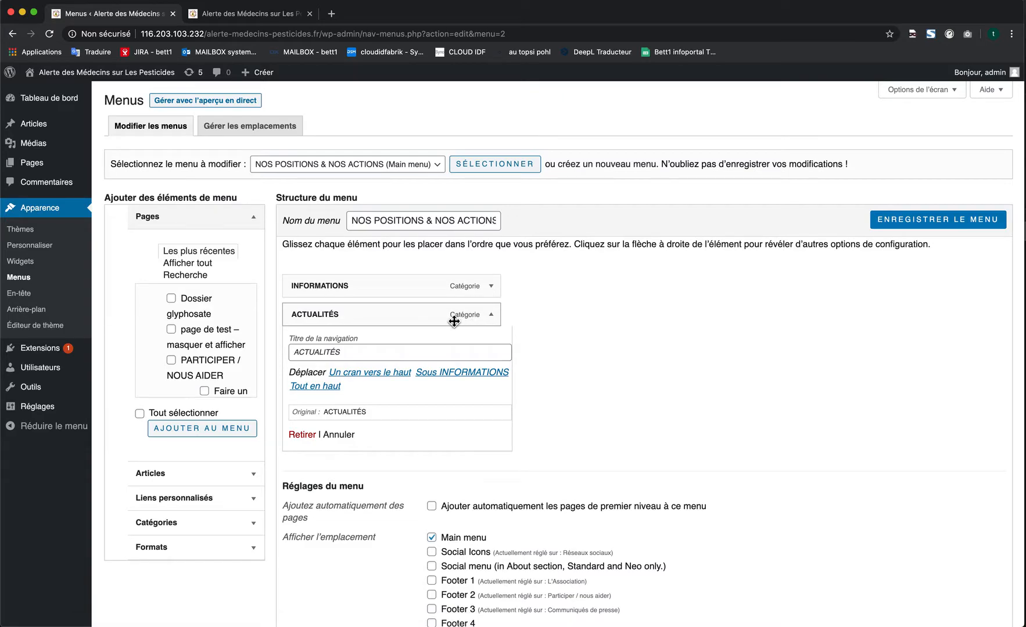
click(492, 316)
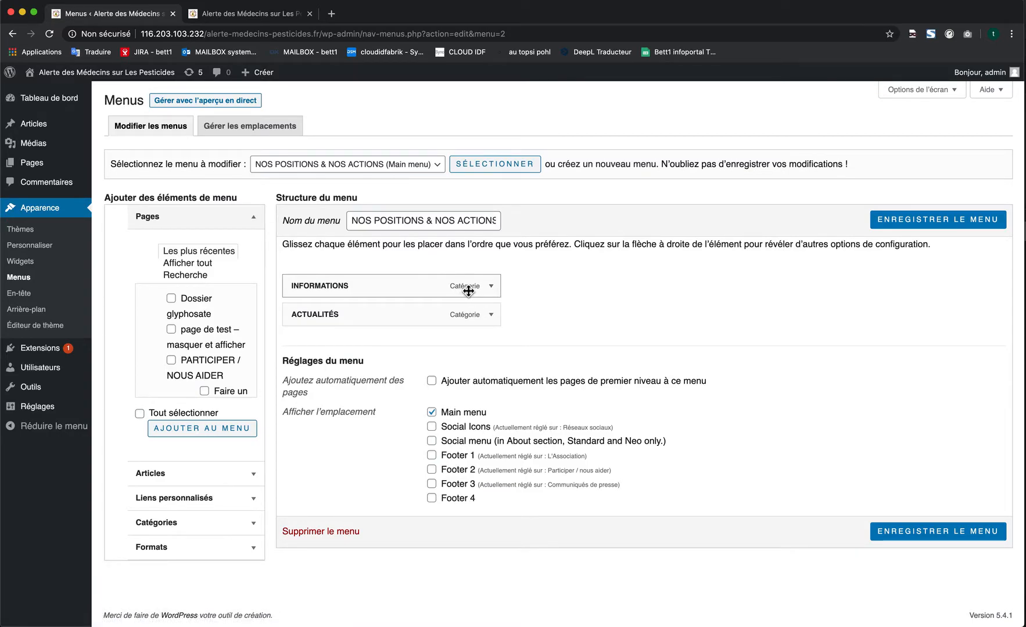
click(266, 16)
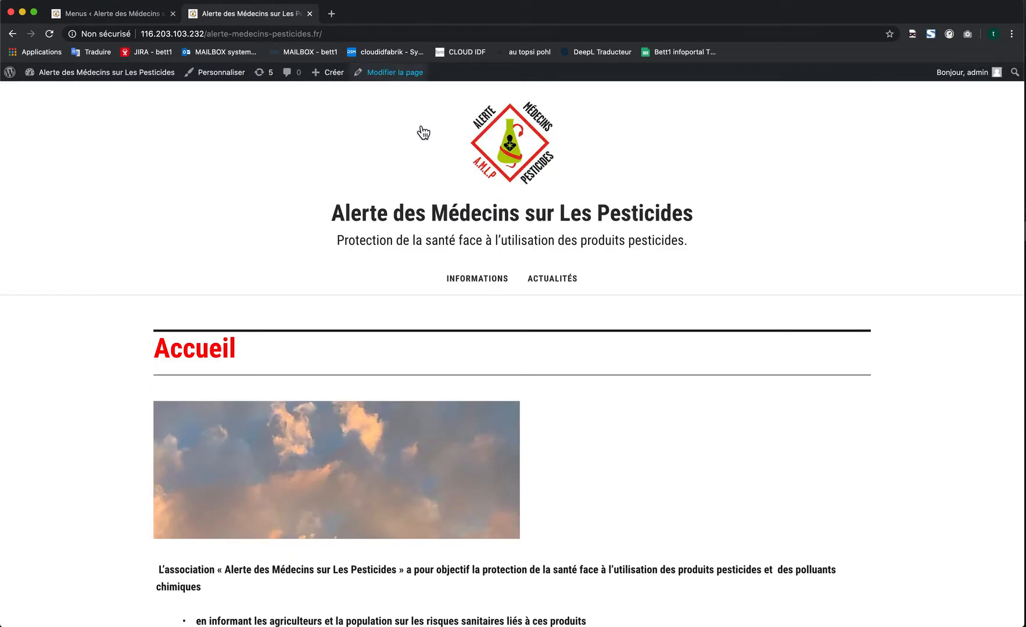
- Open the INFORMATIONS category from the live site's header menu and review the articles listed on its page
click(484, 283)
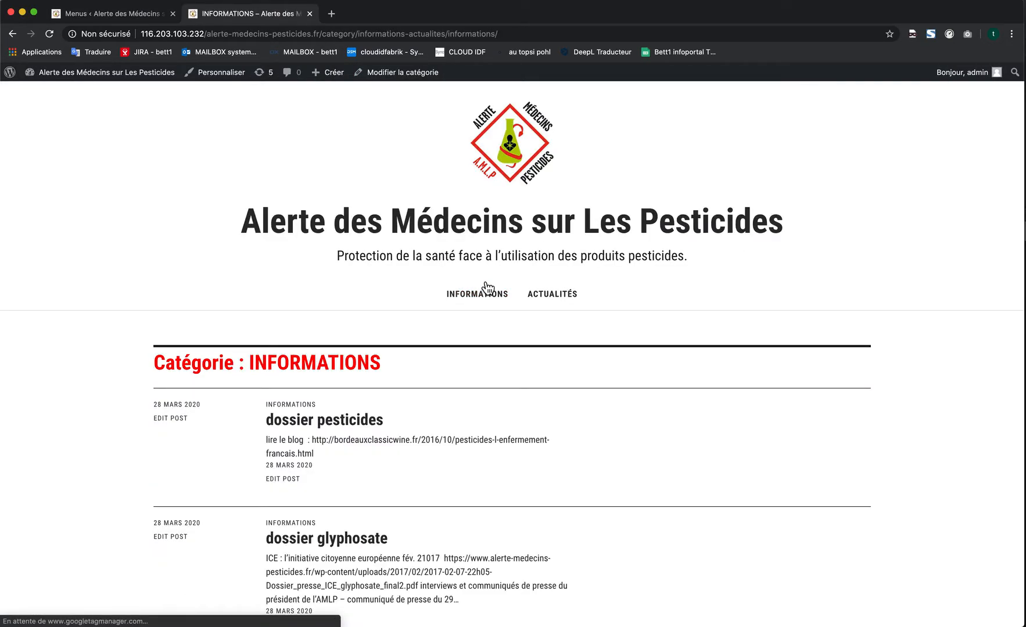
triple_click(284, 366)
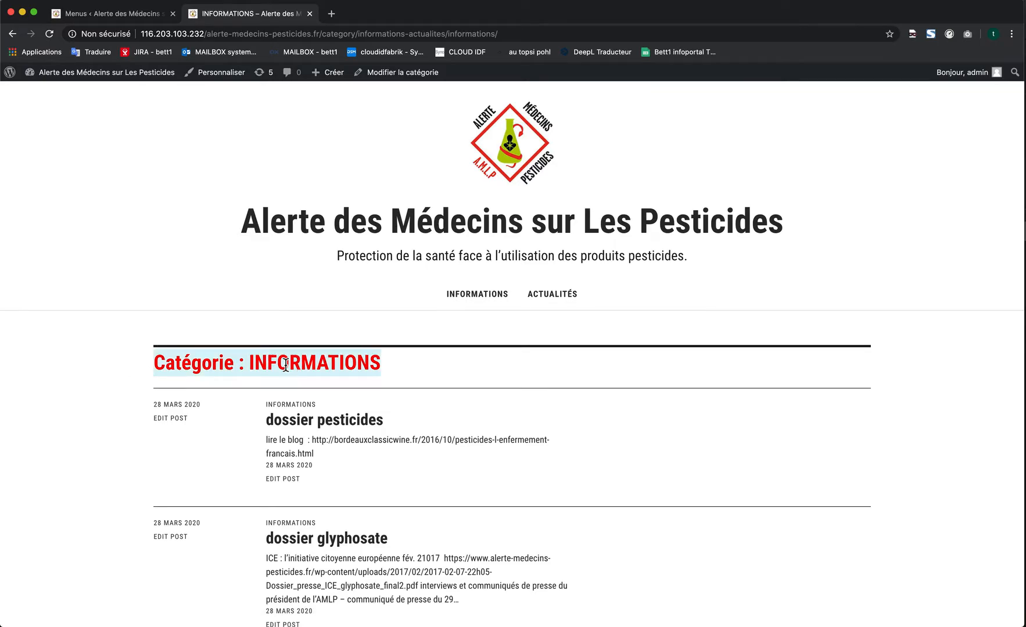
scroll(285, 364, down, 3)
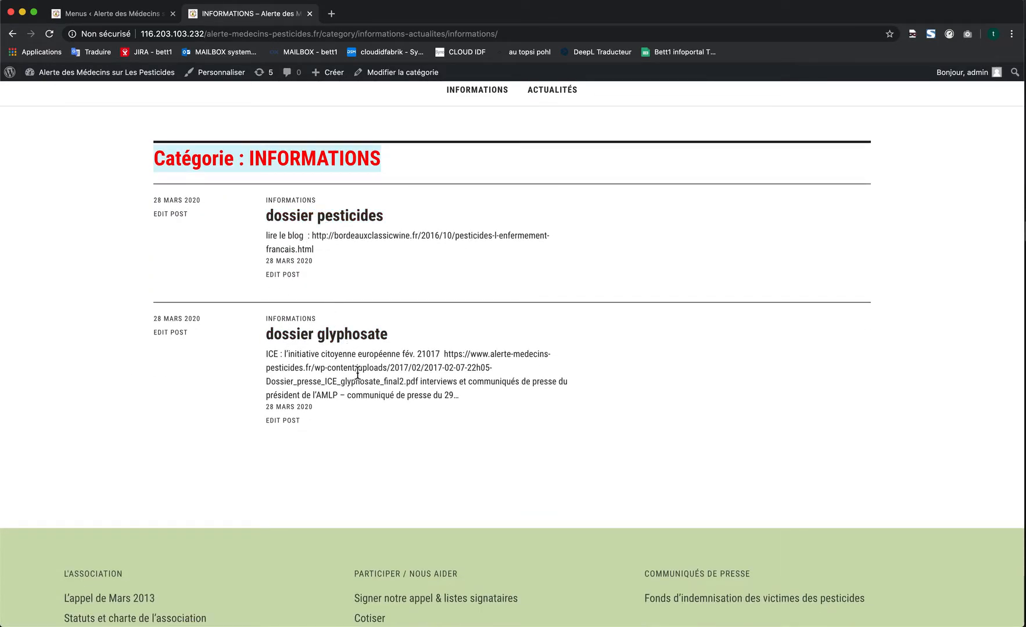
click(306, 161)
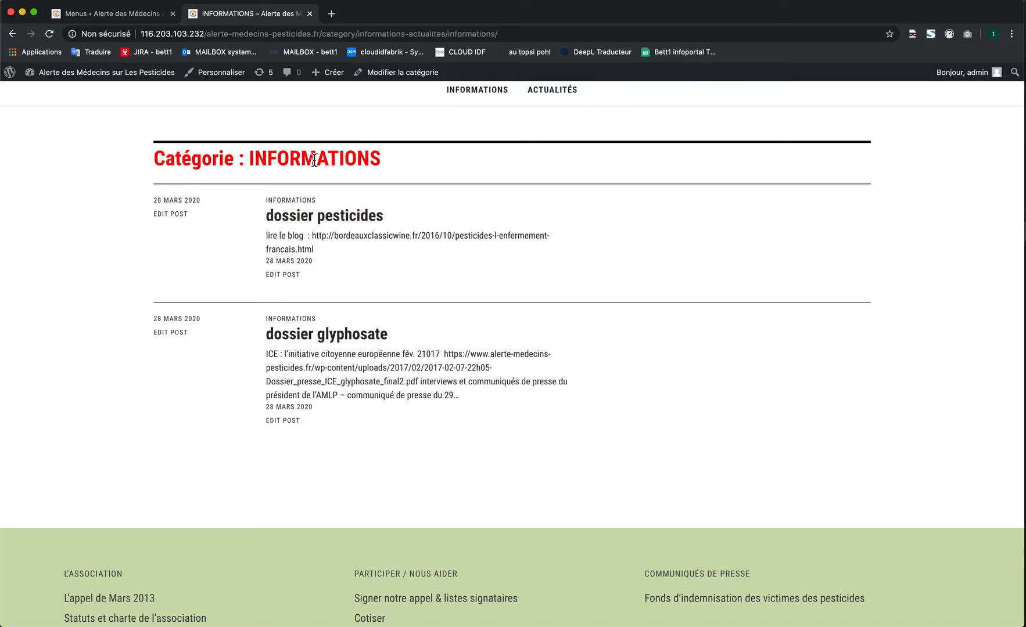
scroll(314, 159, up, 2)
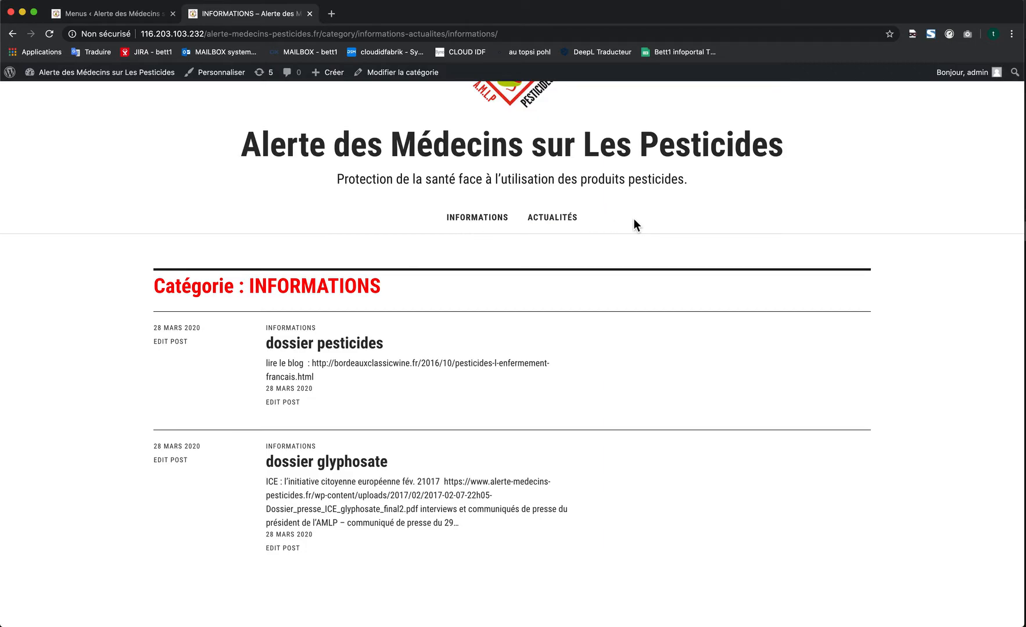
- Return to the menu editor and browse the pages available to add to the menu
click(138, 15)
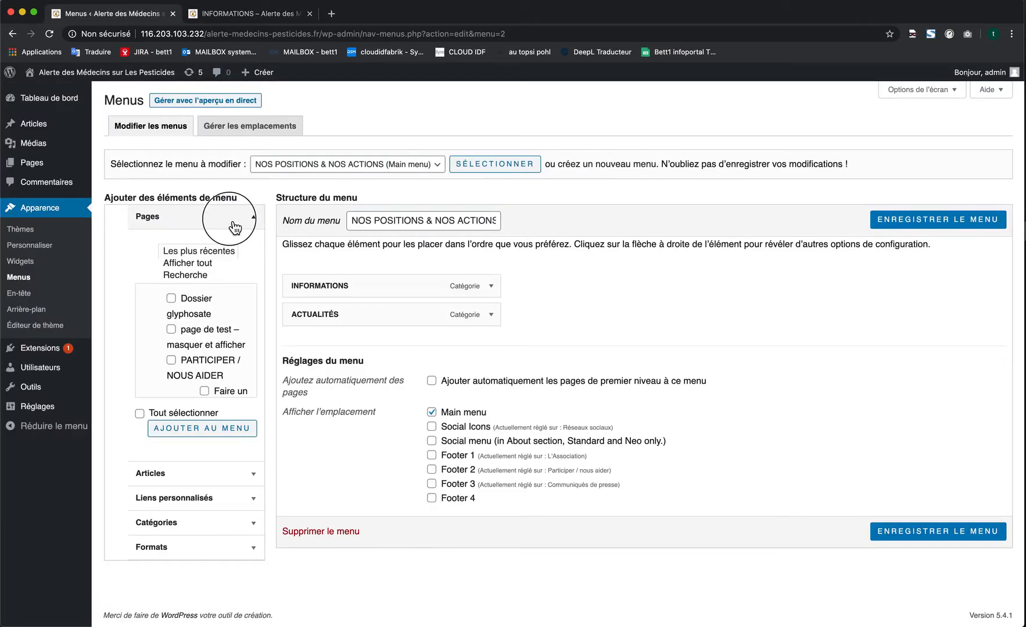
click(237, 226)
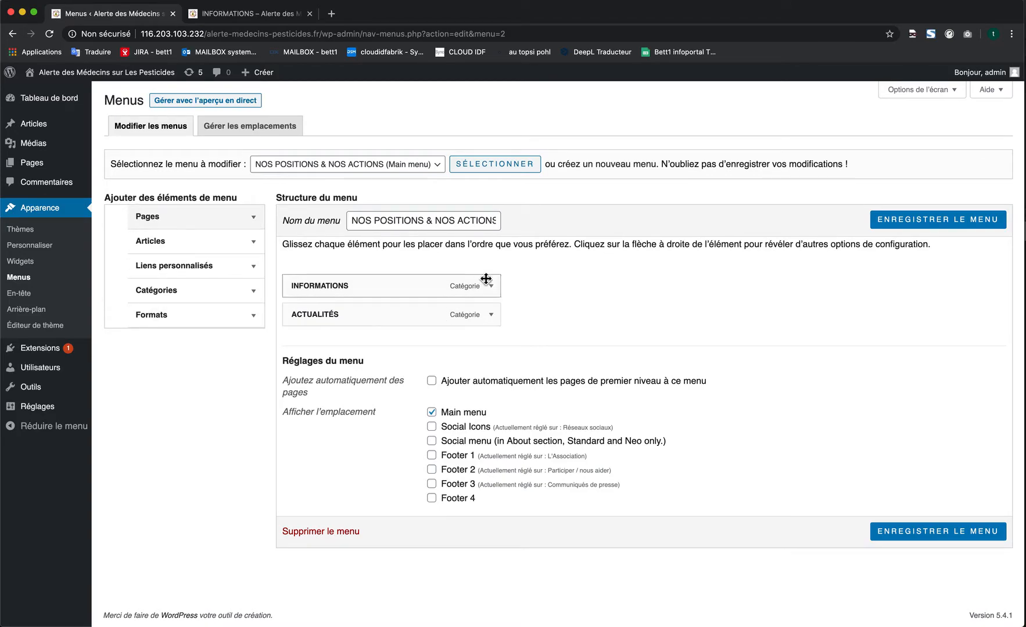
click(231, 220)
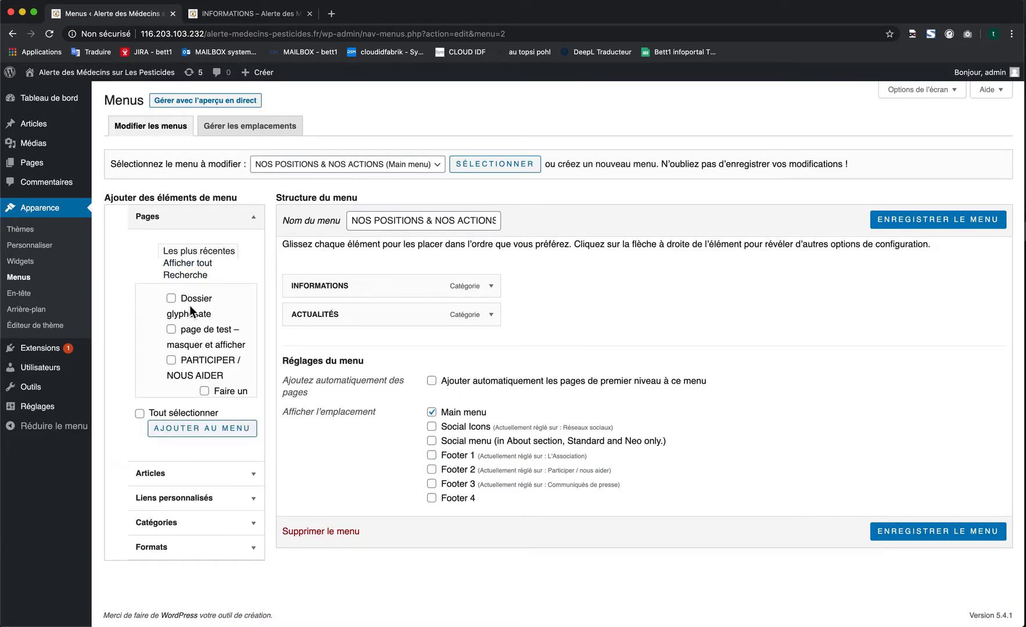
scroll(190, 308, down, 5)
scroll(190, 306, down, 5)
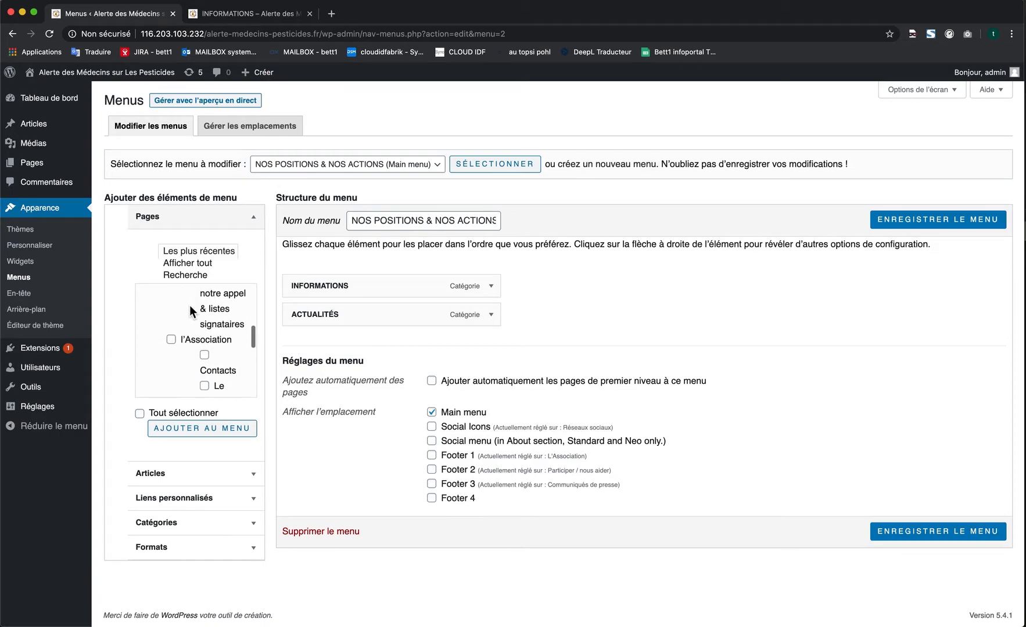
scroll(190, 306, up, 5)
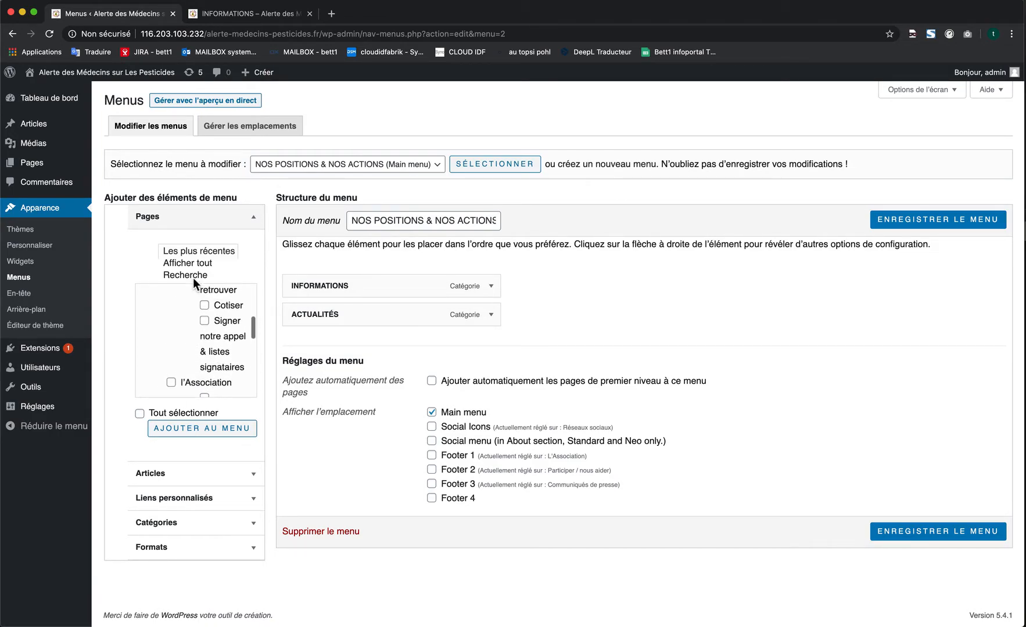
click(207, 231)
- Browse the recent articles available to add to the menu, then collapse their list
click(228, 249)
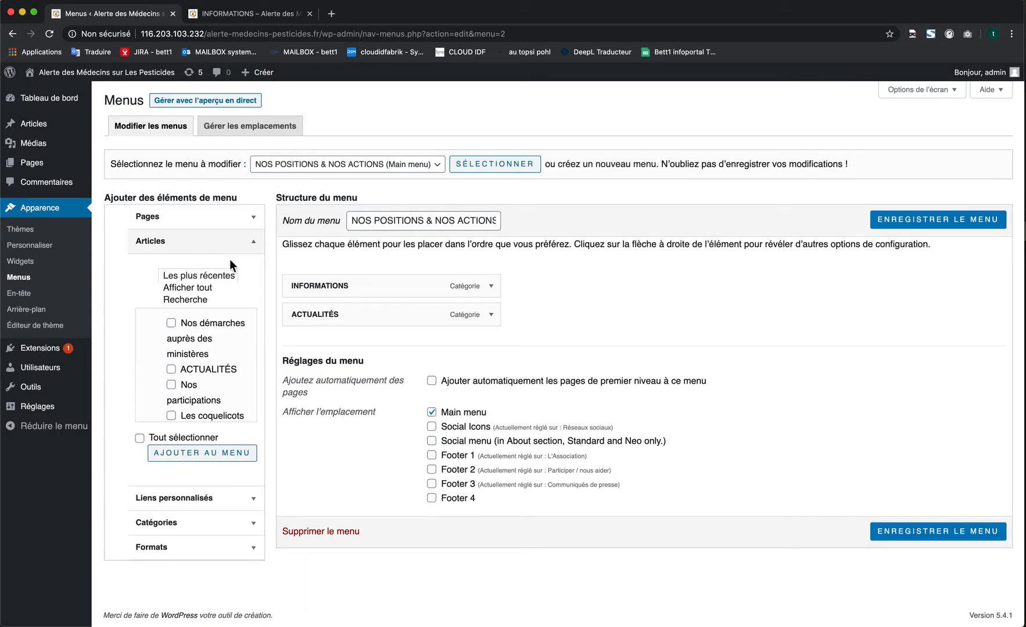
scroll(207, 334, down, 5)
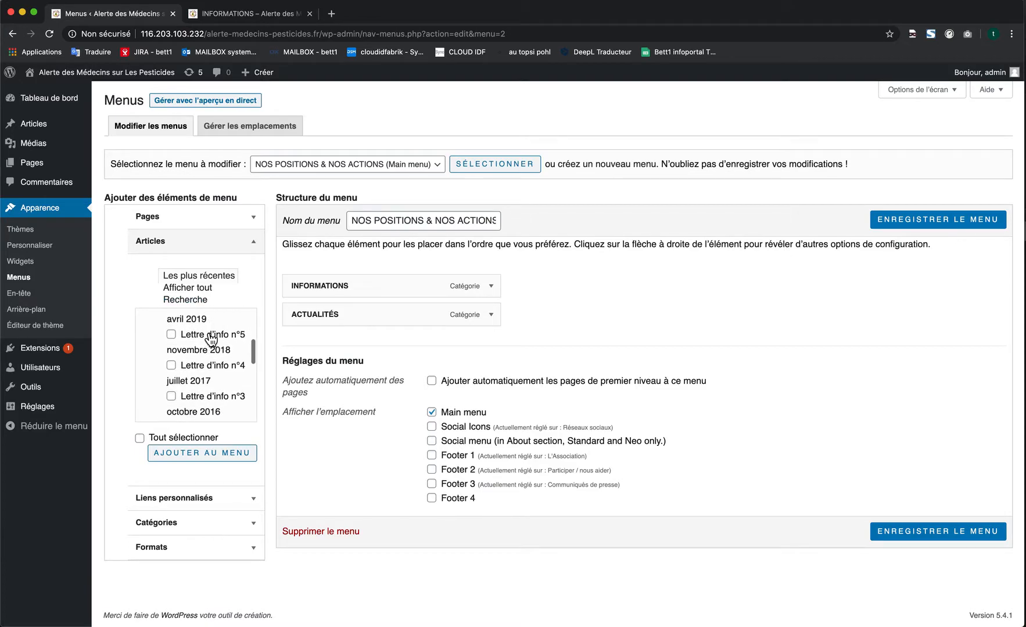
scroll(235, 372, down, 3)
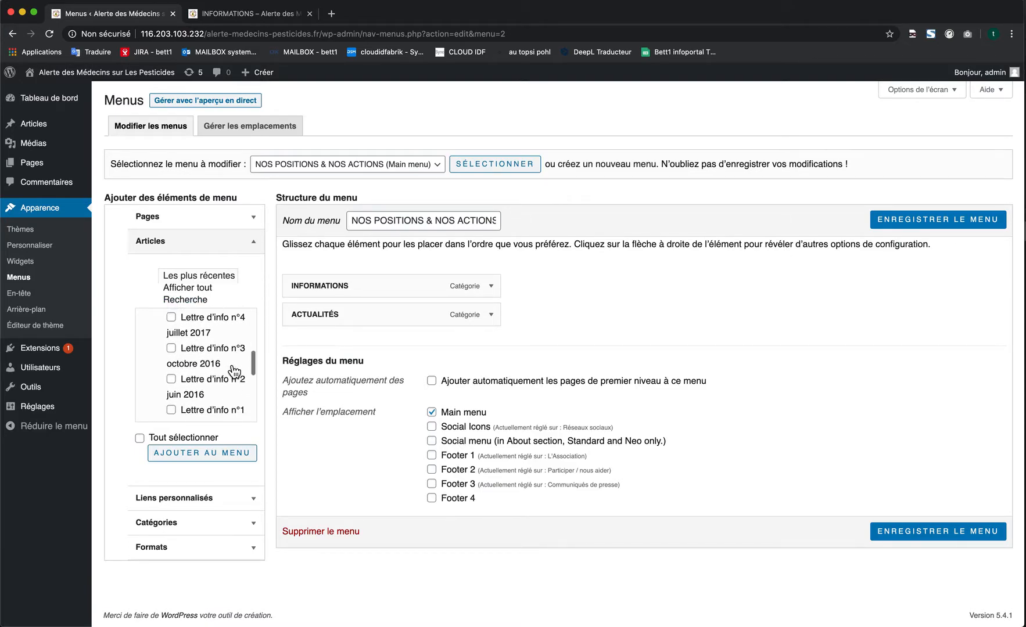
scroll(235, 371, down, 4)
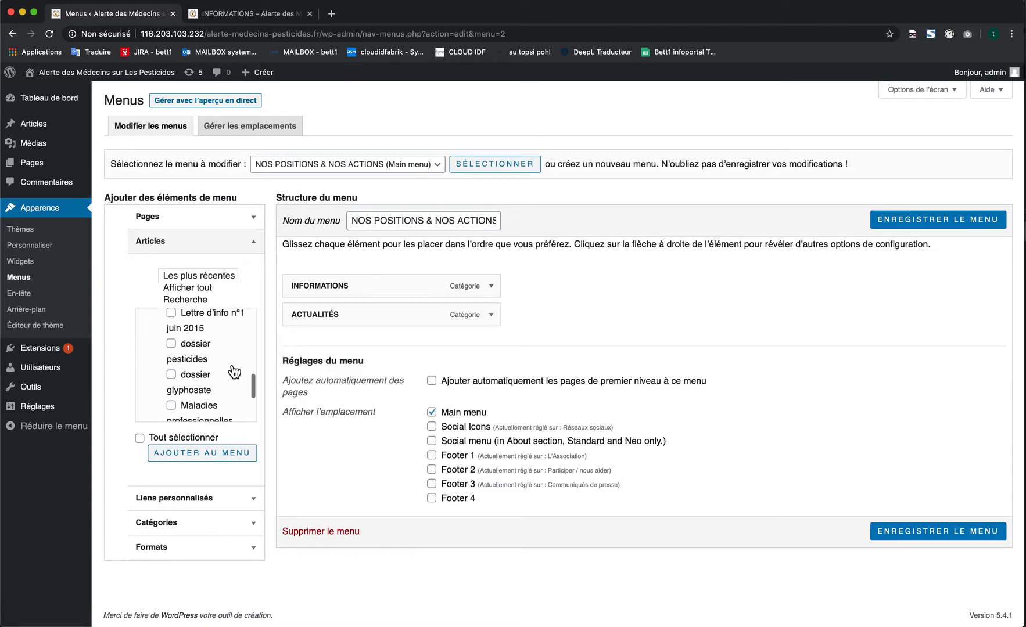
scroll(234, 372, down, 3)
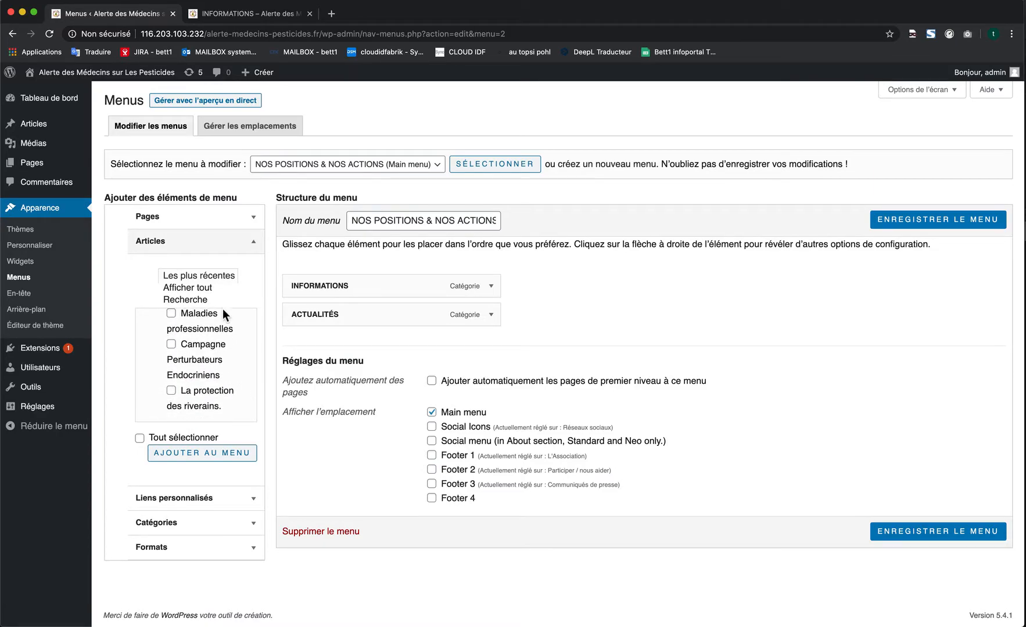
click(212, 247)
- Examine the custom link form with its web address and link text fields, then close it
click(209, 265)
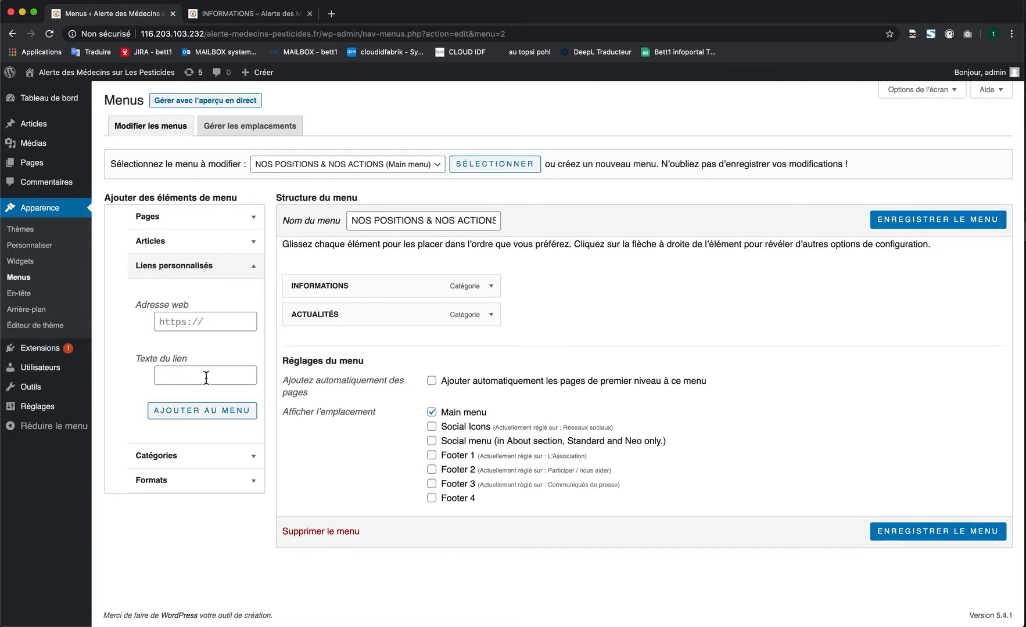
click(225, 251)
click(227, 254)
click(222, 266)
click(222, 266)
- Add the Communiqués de presse category to the main menu and save the menu
click(212, 297)
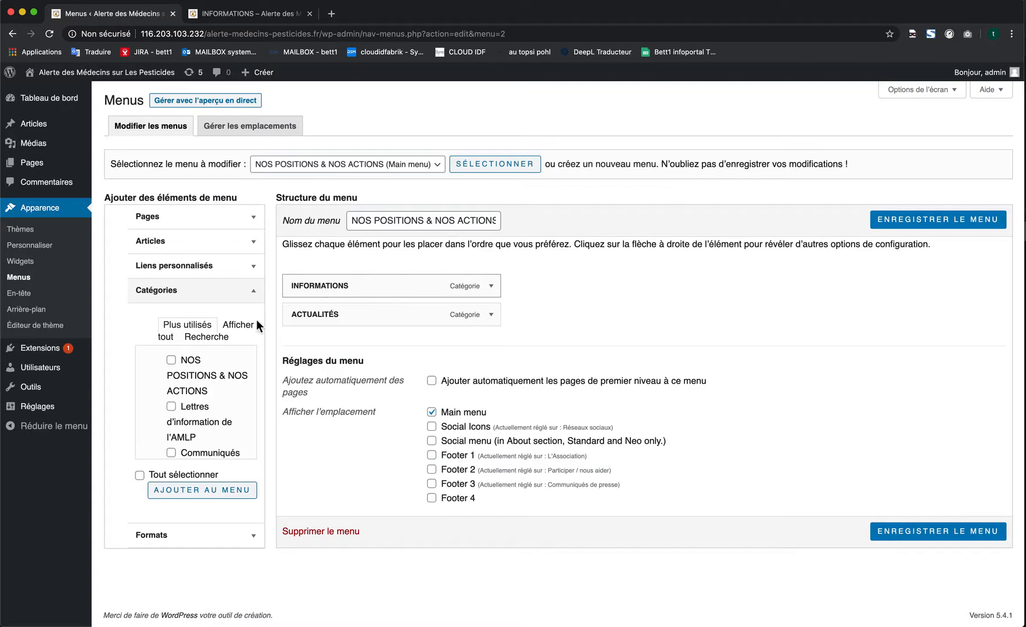
scroll(212, 378, down, 3)
scroll(220, 388, down, 1)
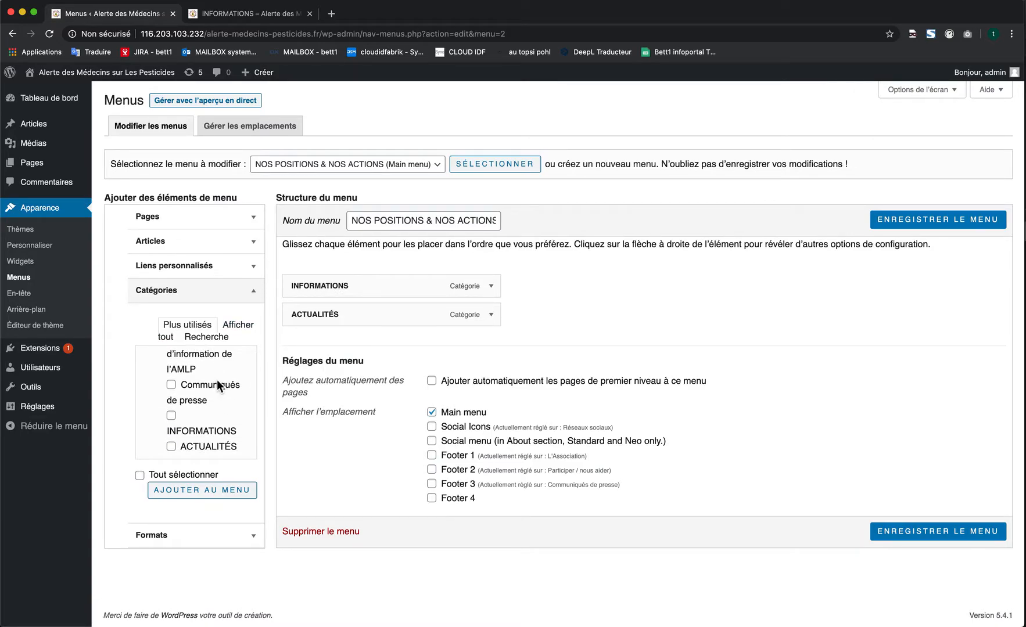
click(171, 385)
click(209, 499)
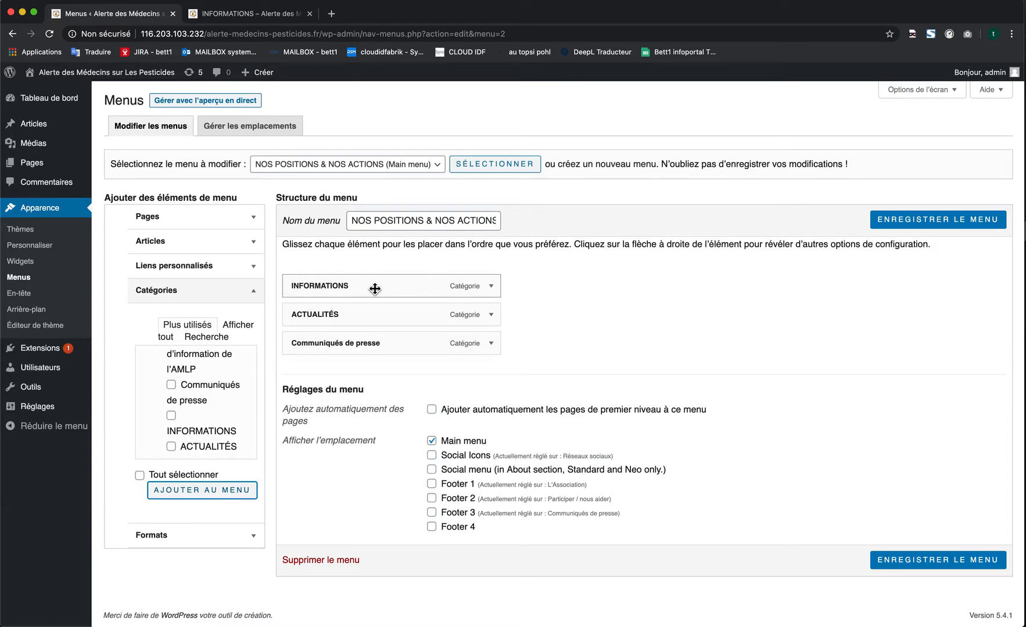
click(929, 227)
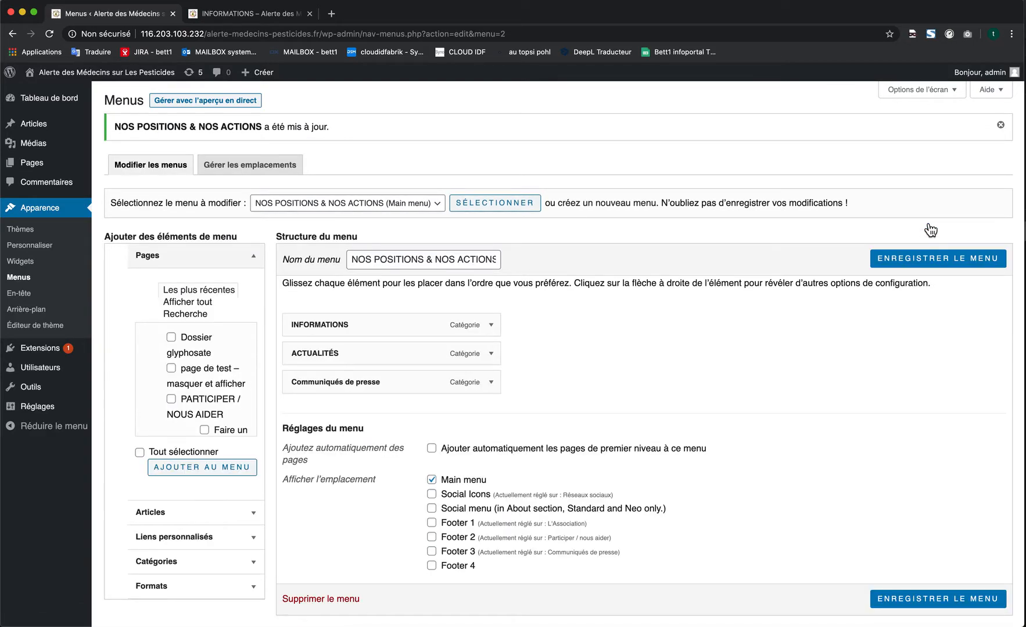
- Reload the live site and open Communiqués de presse from its header menu
click(272, 16)
click(294, 33)
key(Return)
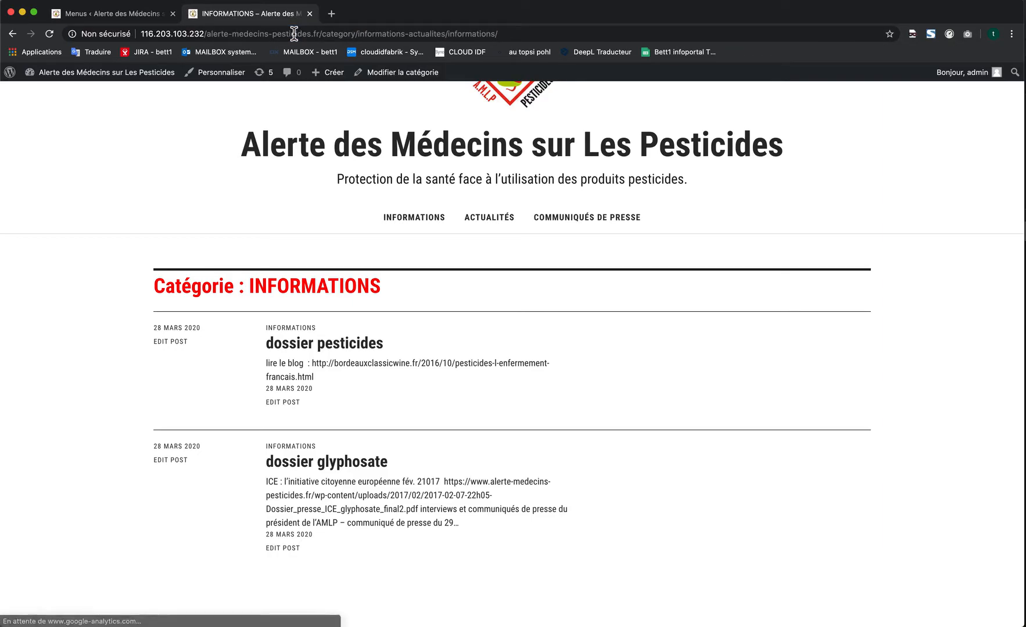
click(606, 226)
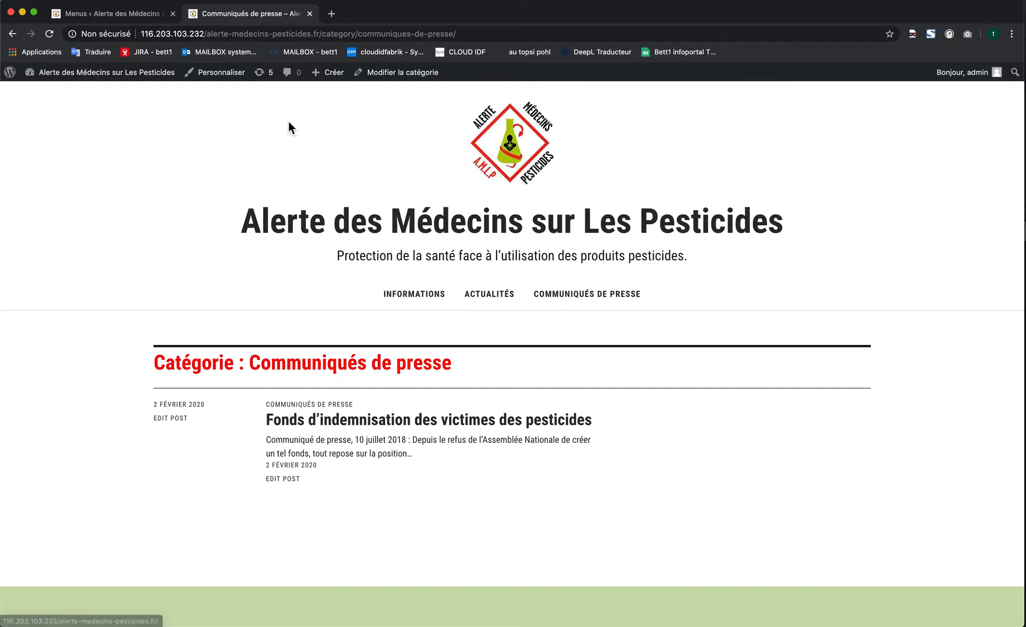
- Move Communiqués de presse to the first position in the main menu, save, and reload the live page
click(139, 20)
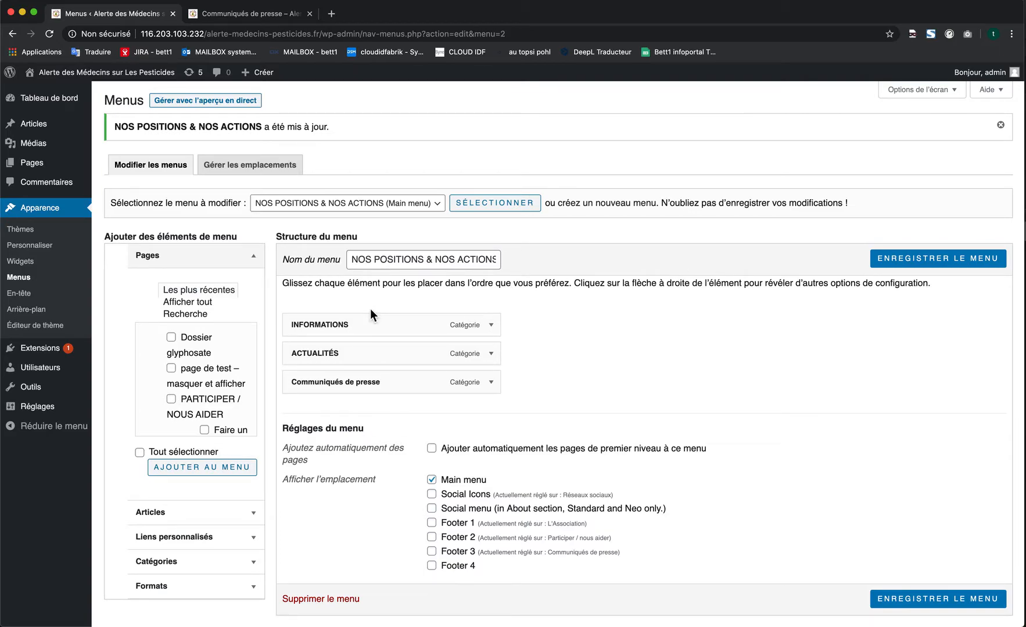
drag(372, 381, 379, 306)
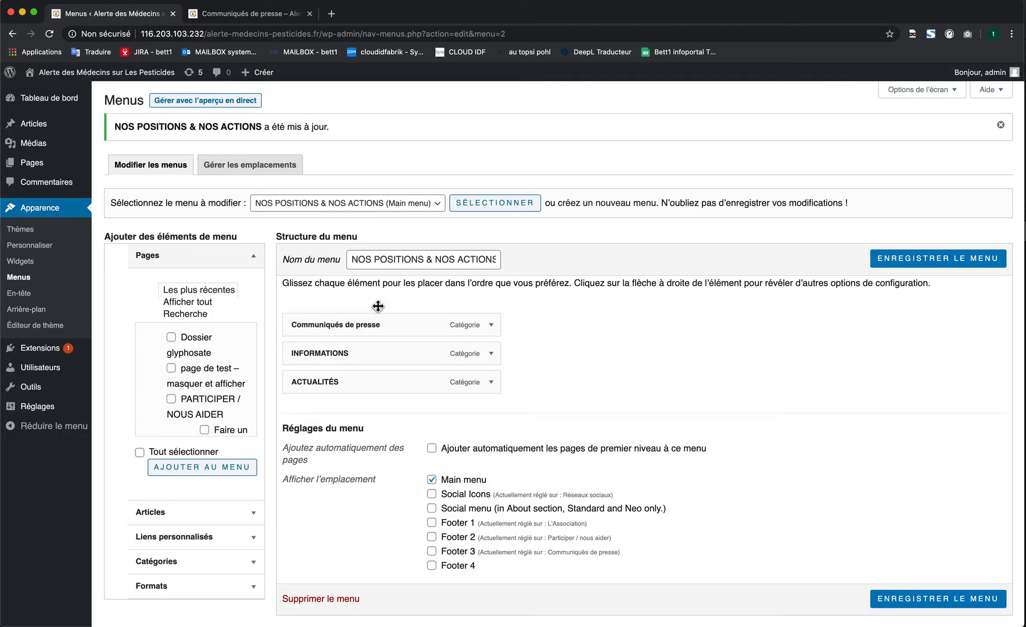
click(941, 258)
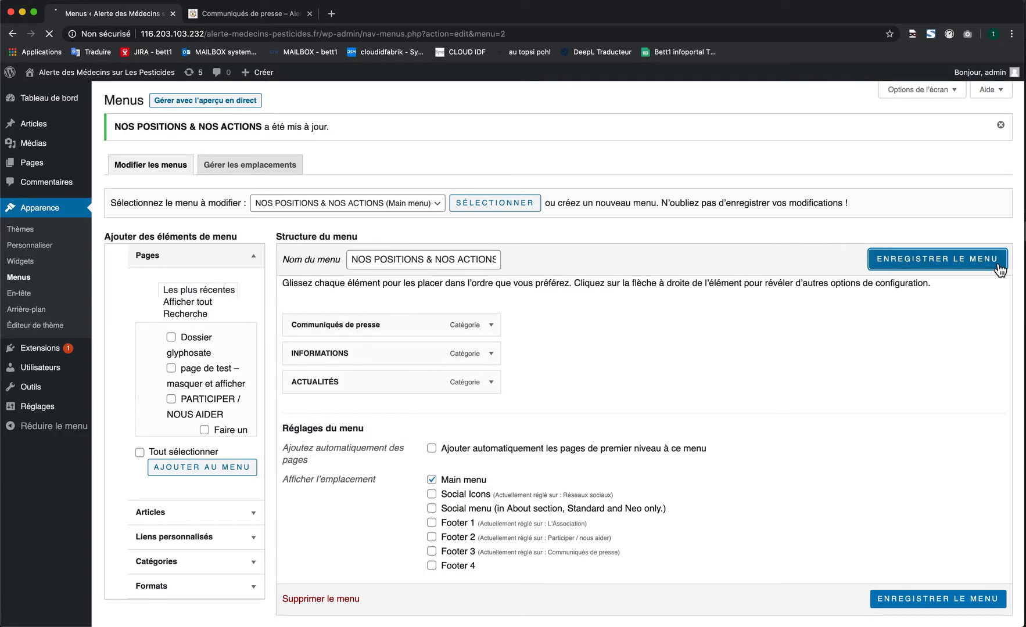
click(294, 15)
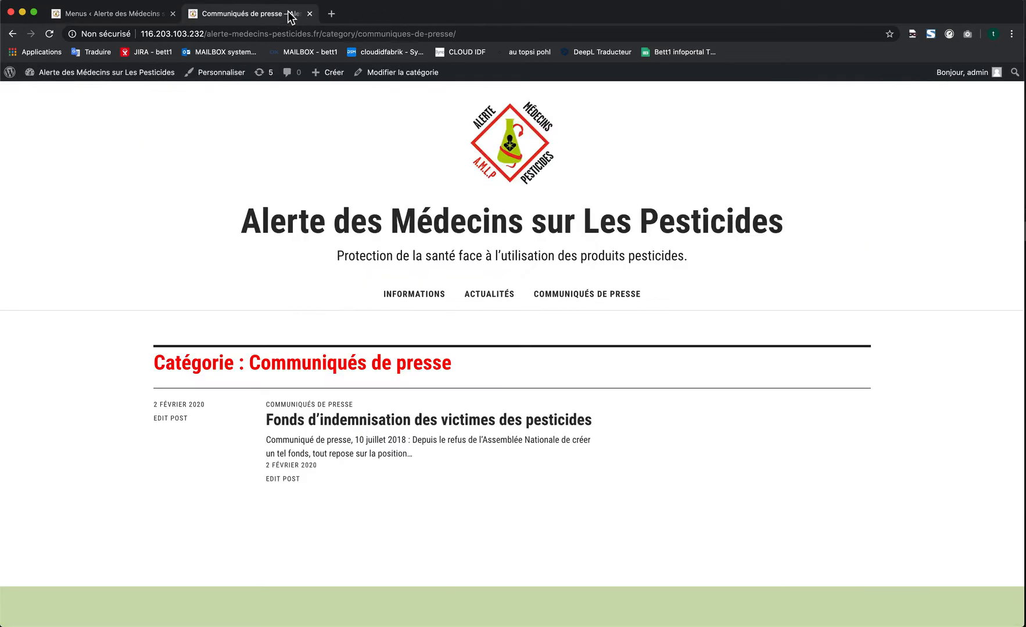
click(57, 40)
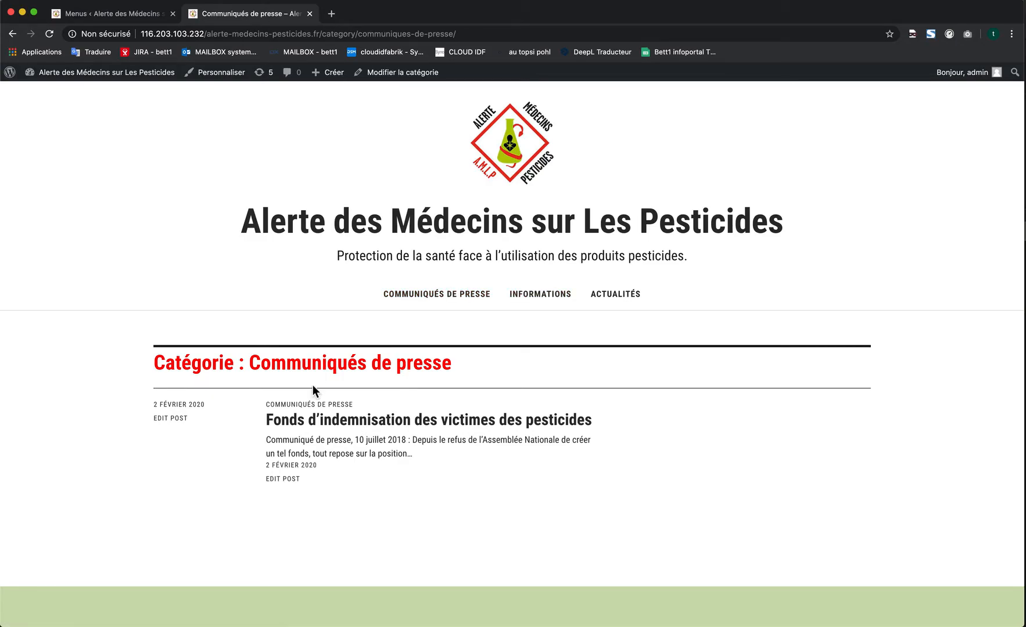
- Nest INFORMATIONS as a sub-item of Communiqués de presse, save the menu, and reload the live page
click(128, 14)
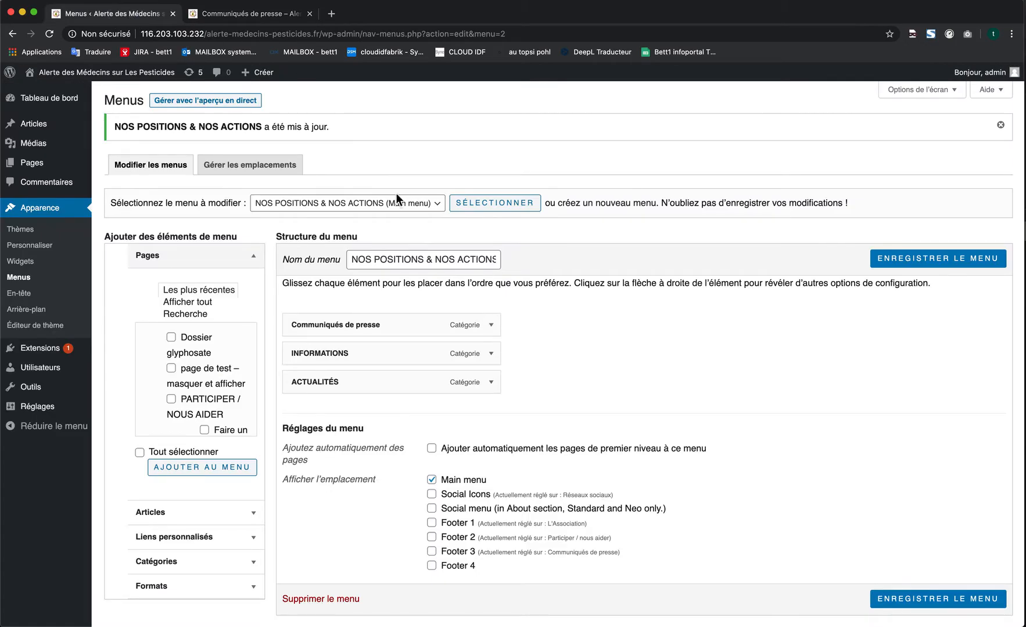
mouse_move(339, 360)
mouse_down()
mouse_move(377, 348)
mouse_move(329, 353)
mouse_move(352, 356)
mouse_up()
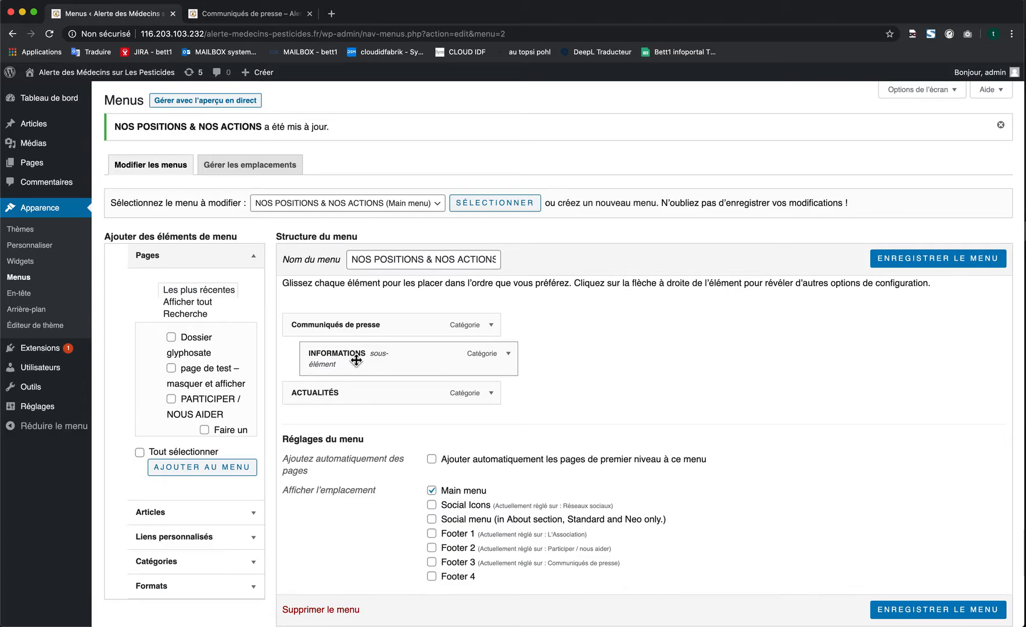
click(927, 260)
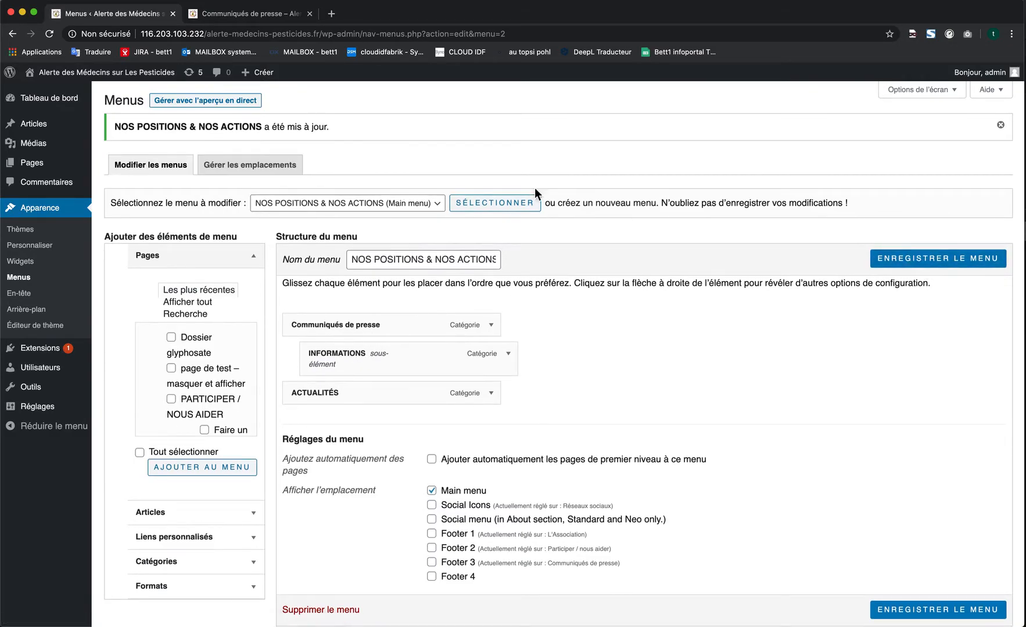
click(254, 15)
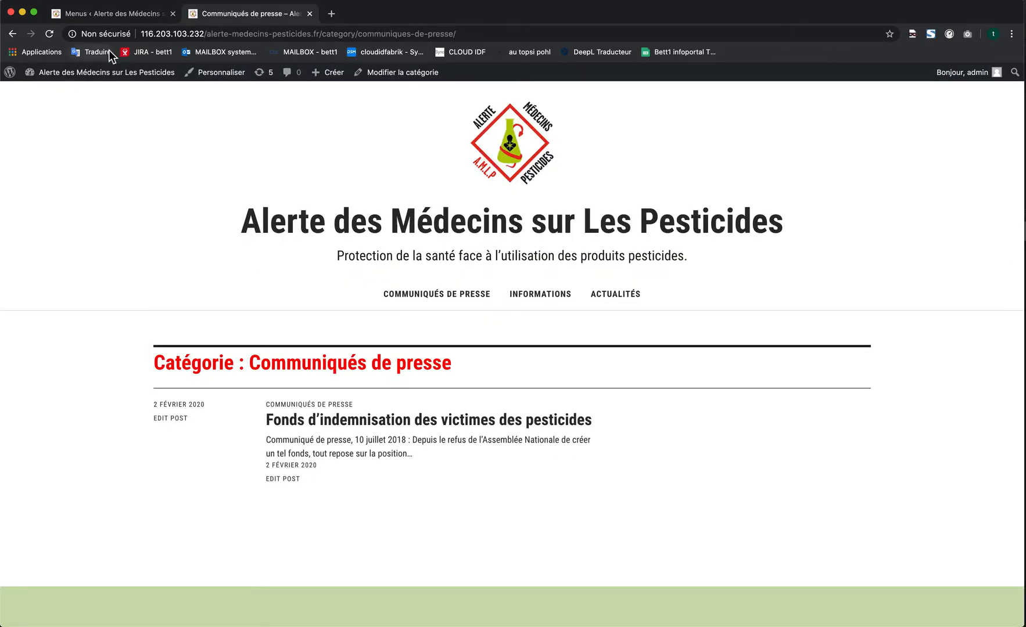
click(50, 34)
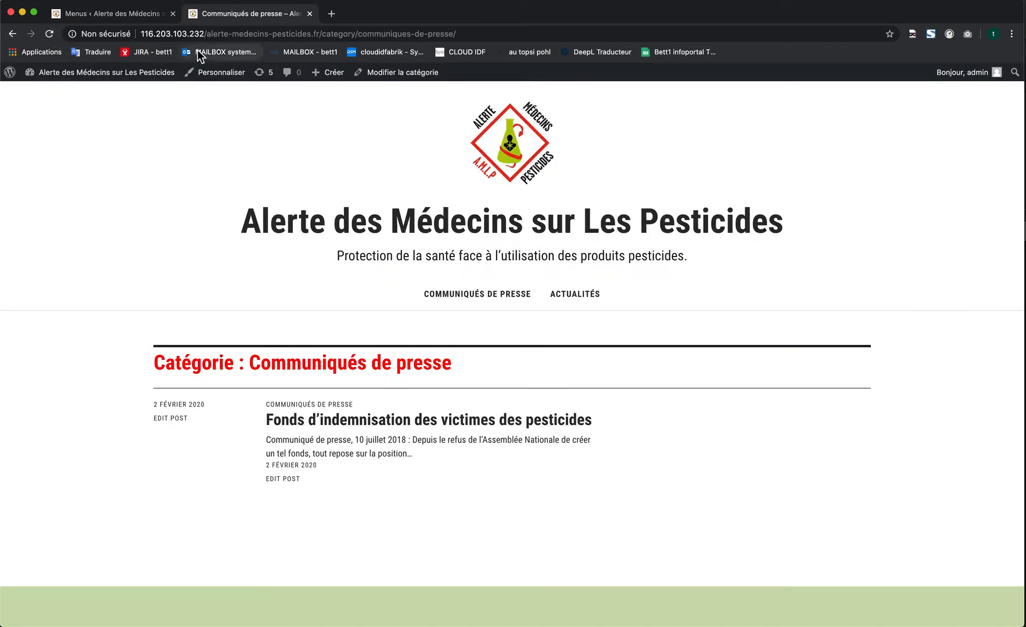
- Open the INFORMATIONS sub-item under Communiqués de presse in the live site's header menu
click(117, 16)
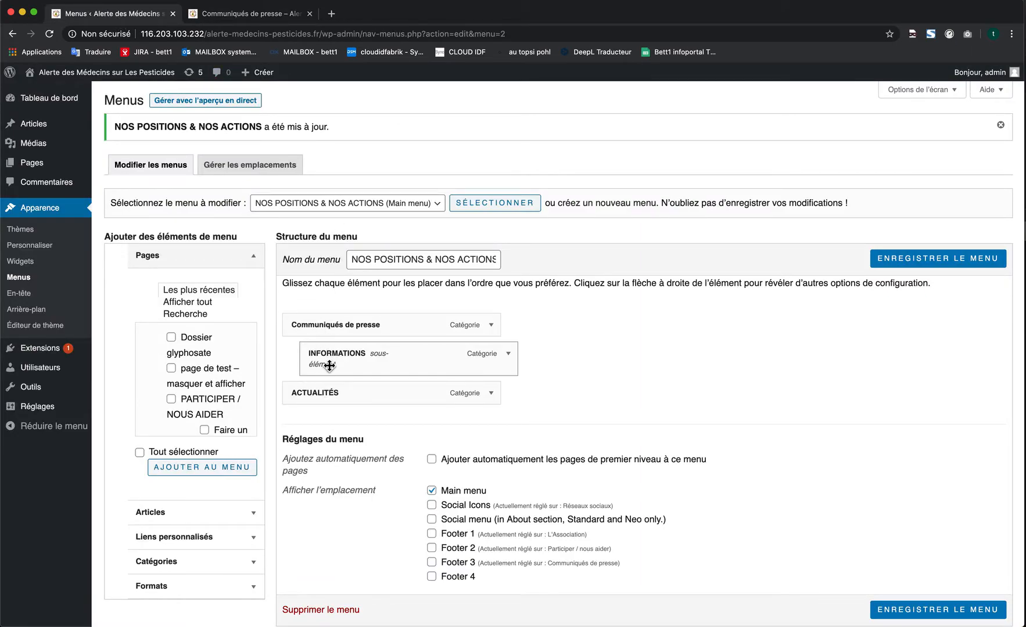
click(268, 14)
mouse_move(470, 287)
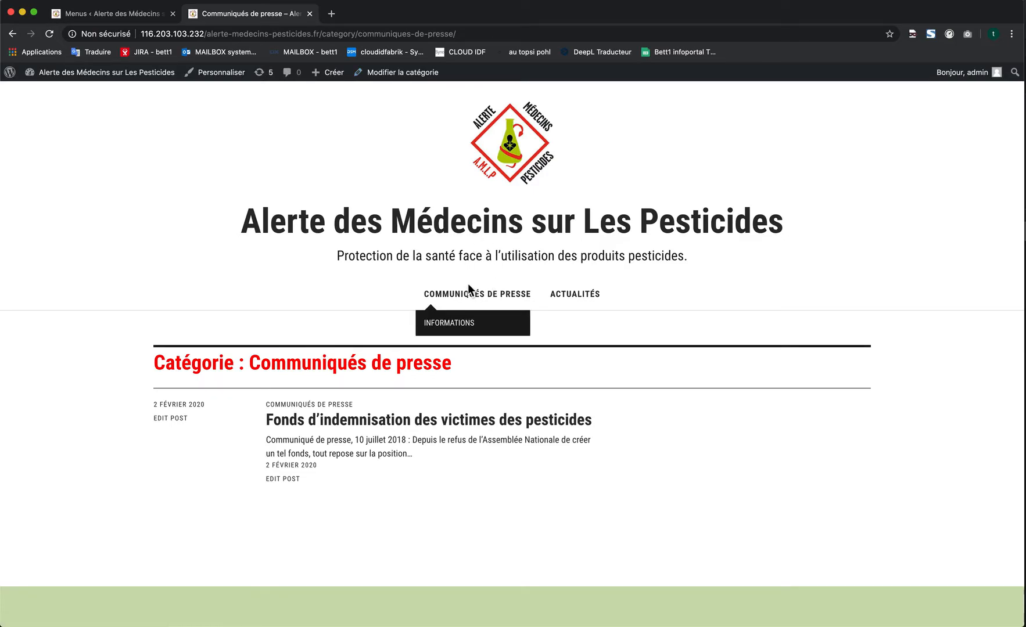
click(458, 329)
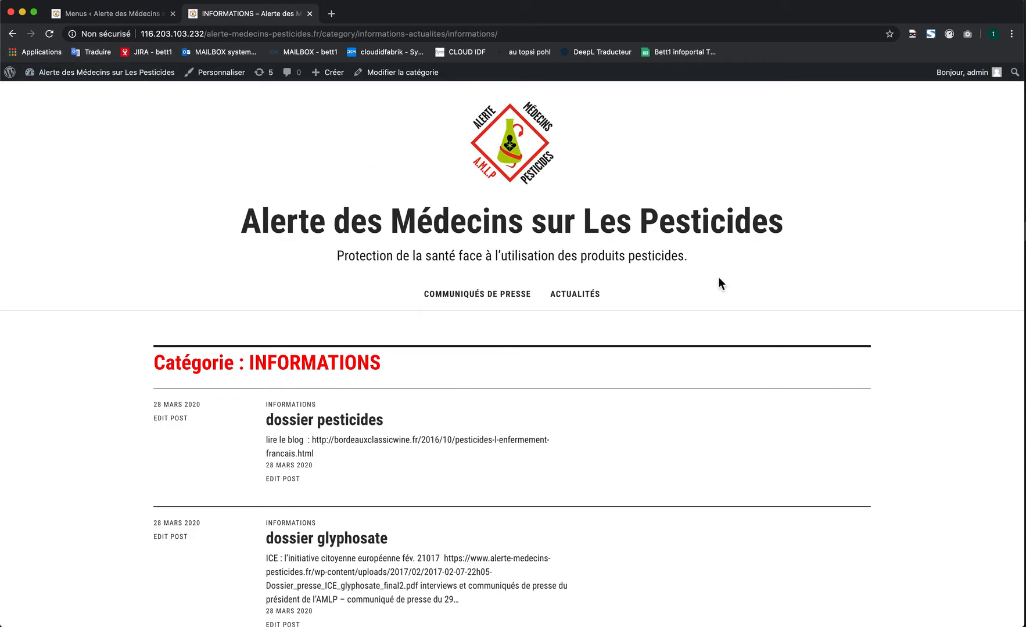
- Return INFORMATIONS to the top level of the main menu and set the Communiqués de presse item's navigation title to PRESSE
click(106, 16)
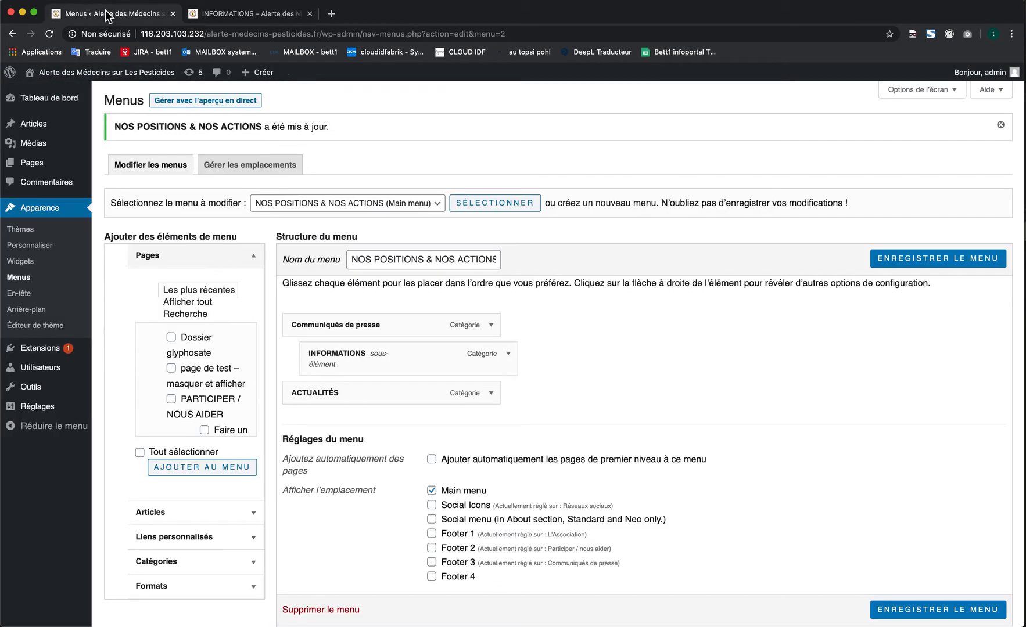
mouse_move(390, 356)
mouse_down()
mouse_move(405, 355)
mouse_move(378, 355)
mouse_move(395, 362)
mouse_up()
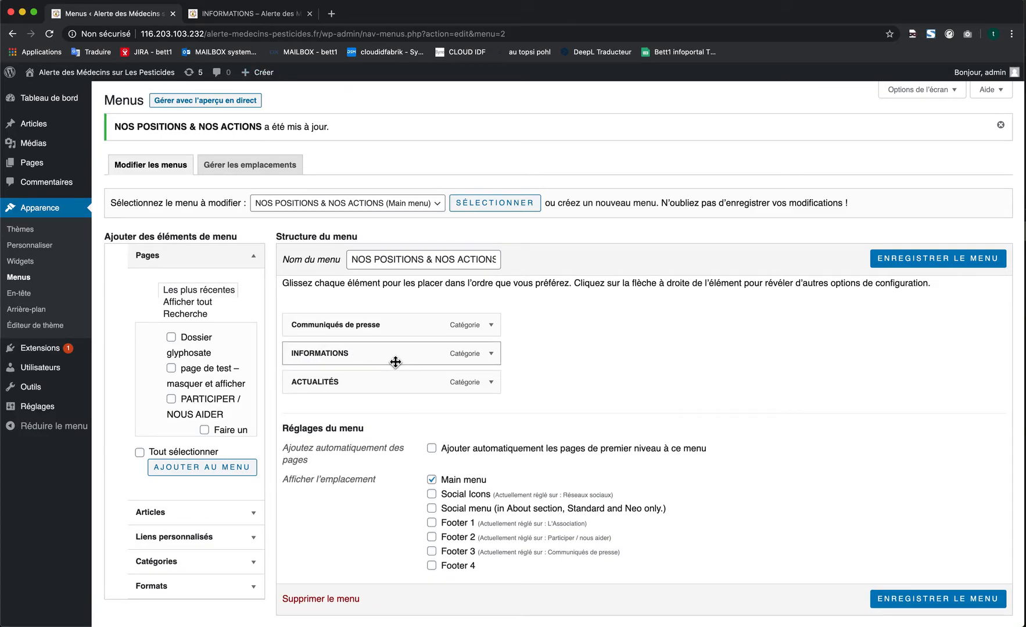
click(491, 325)
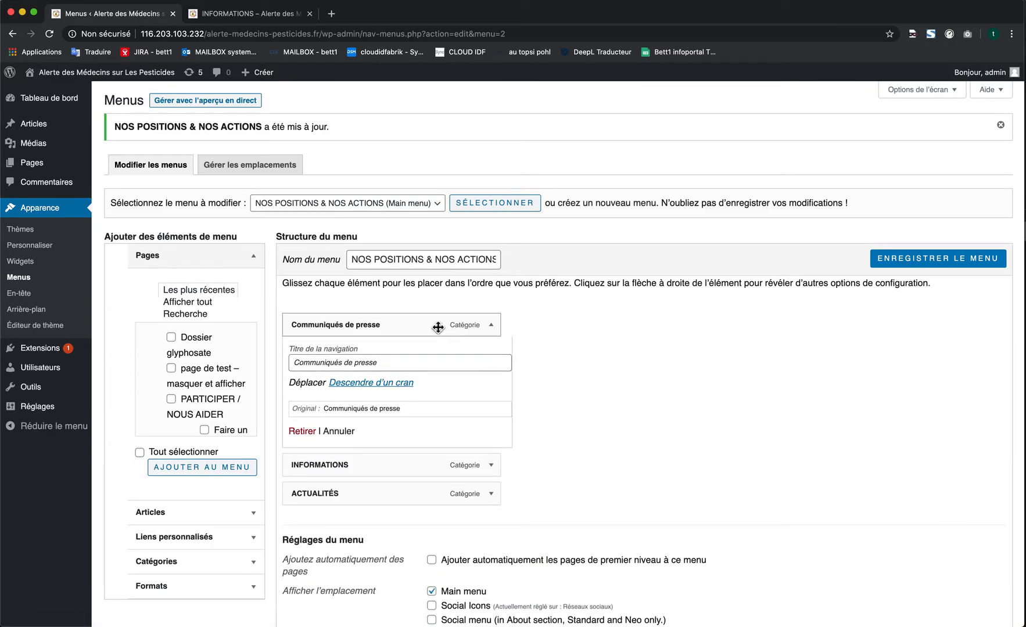
triple_click(378, 362)
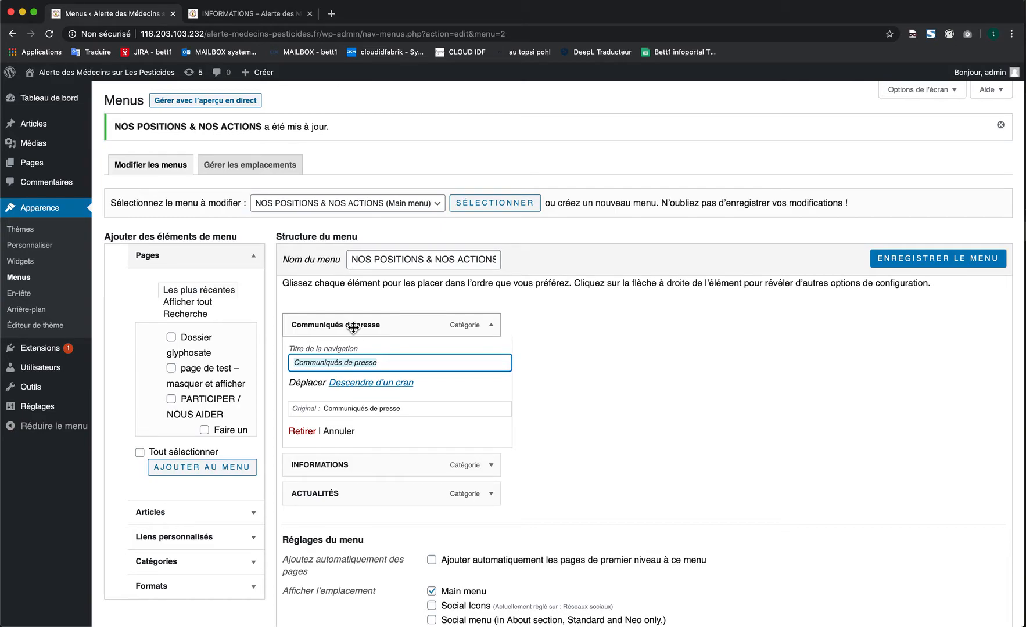
mouse_move(35, 163)
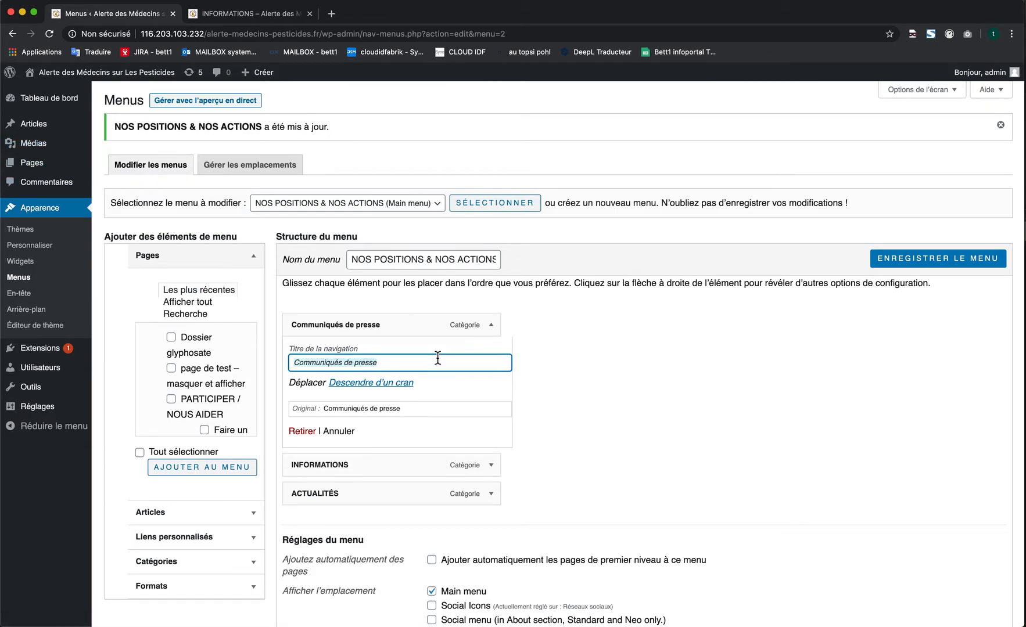
triple_click(376, 361)
text(PRESSE)
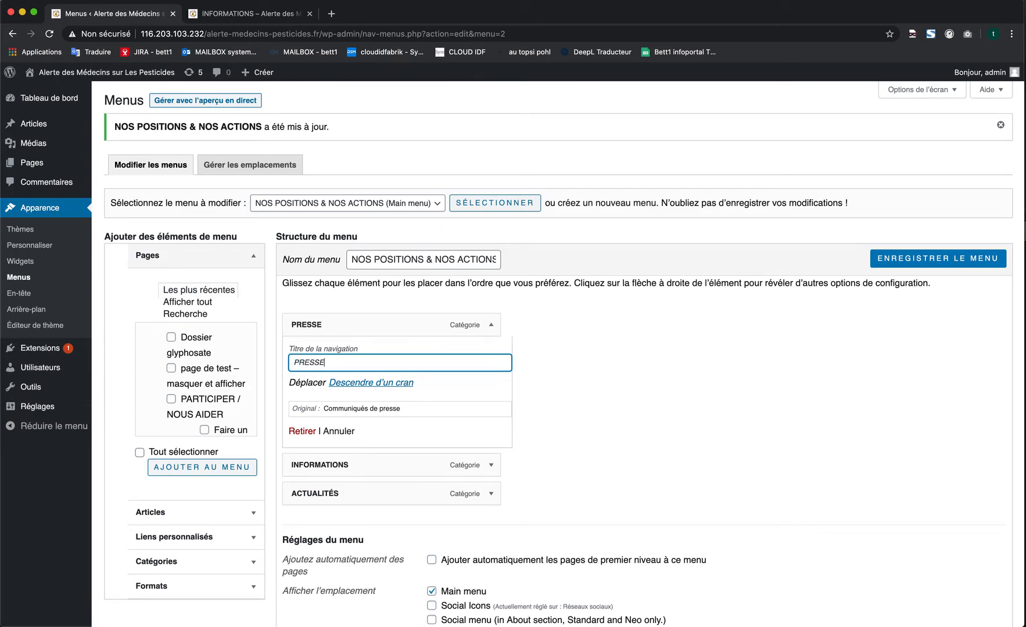
- Save the main menu and reload the live INFORMATIONS page to check its header menu
click(972, 260)
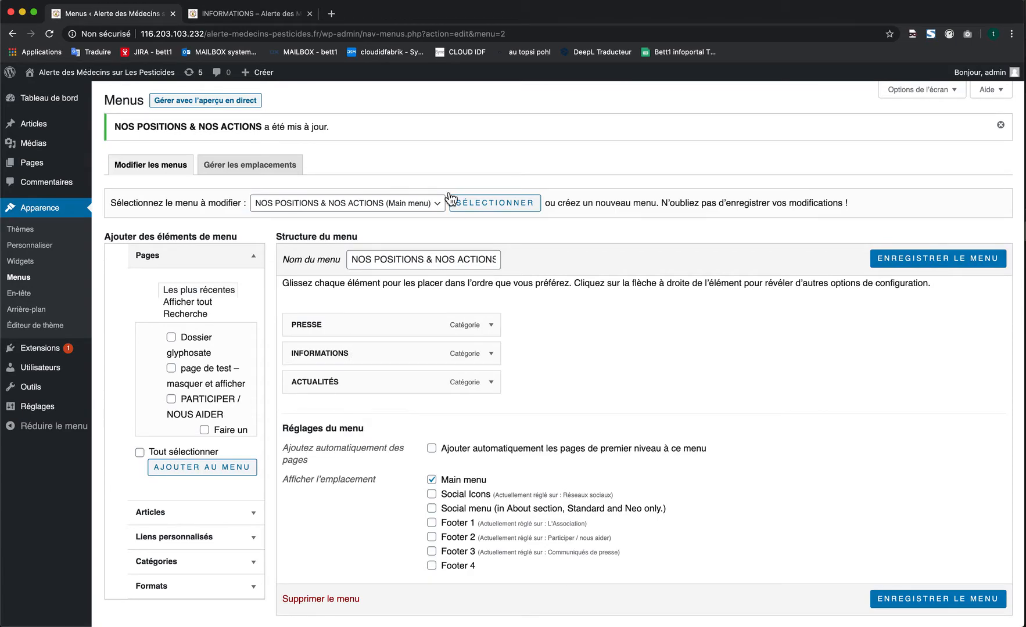
click(267, 17)
click(260, 39)
key(Return)
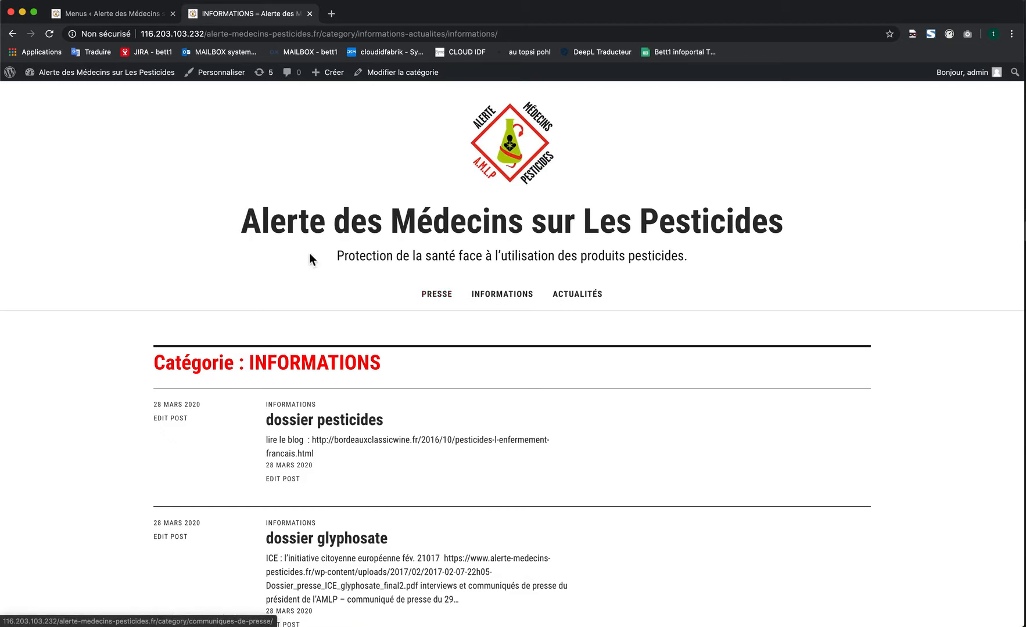
- Remove the PRESSE item from the NOS POSITIONS & NOS ACTIONS menu and save the menu
click(94, 15)
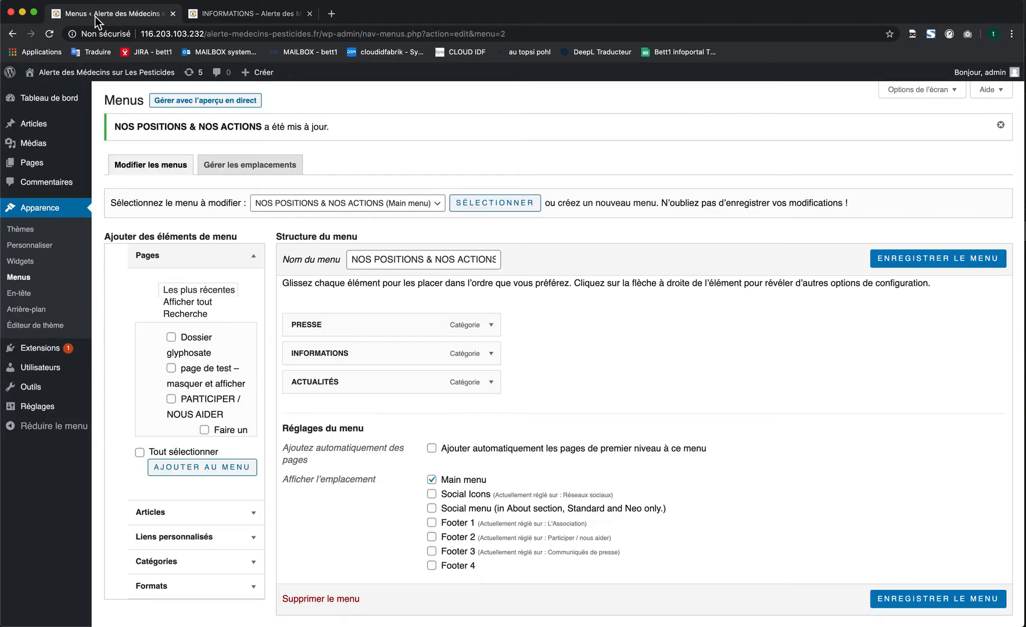
click(490, 325)
click(315, 430)
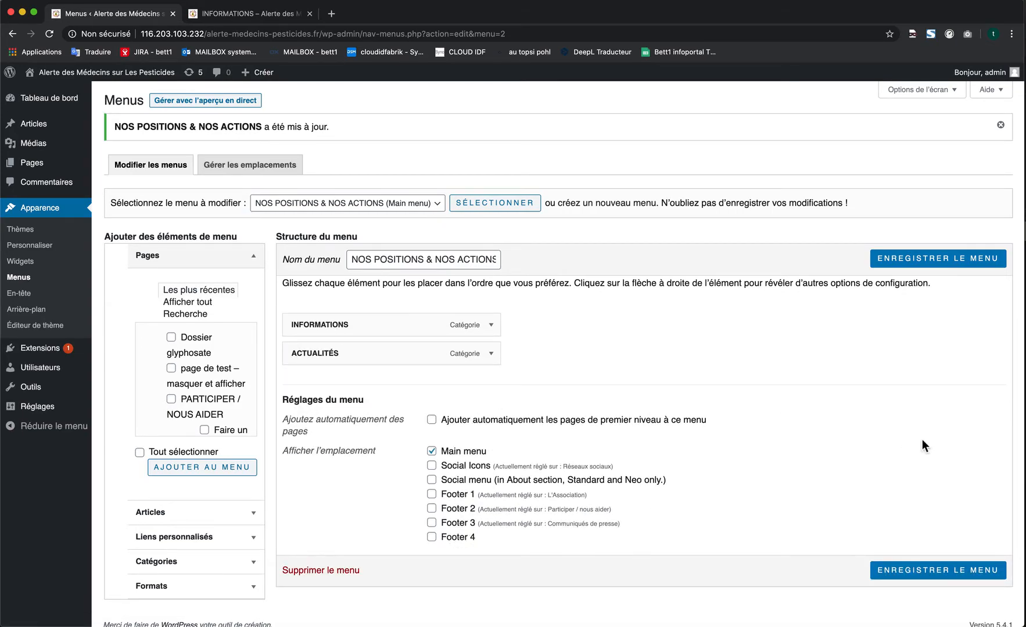
click(957, 573)
- Examine the footer menus on the live INFORMATIONS page and return to the menu editor
click(273, 18)
scroll(316, 458, down, 10)
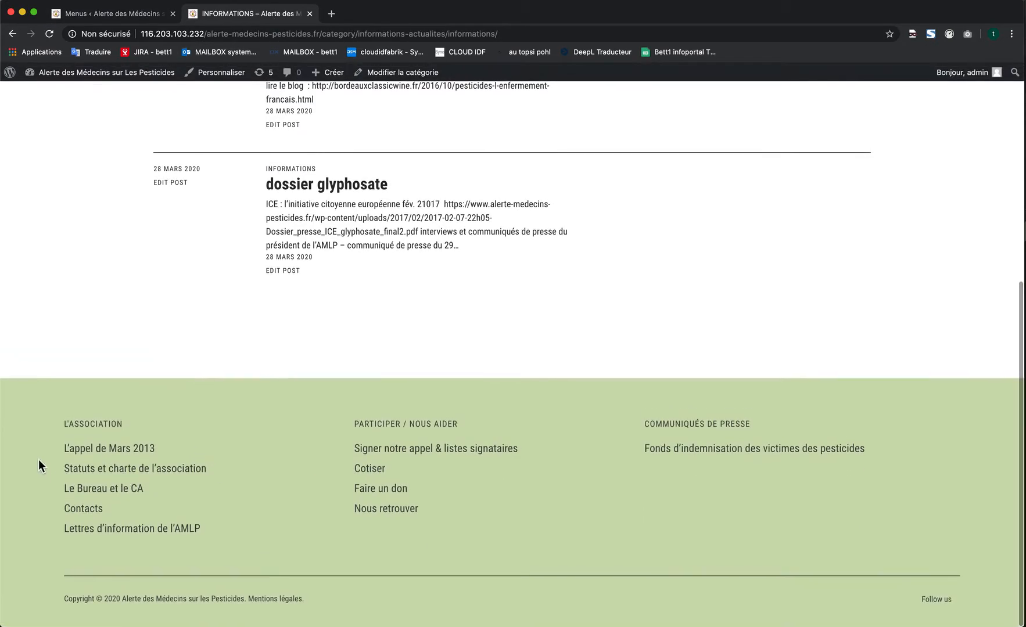
click(126, 19)
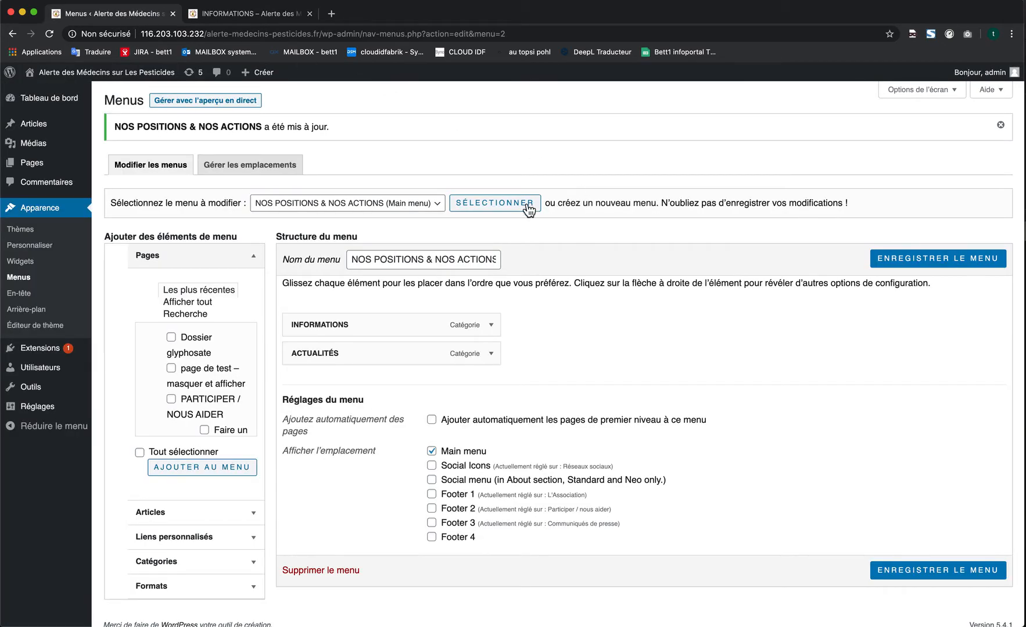
click(270, 15)
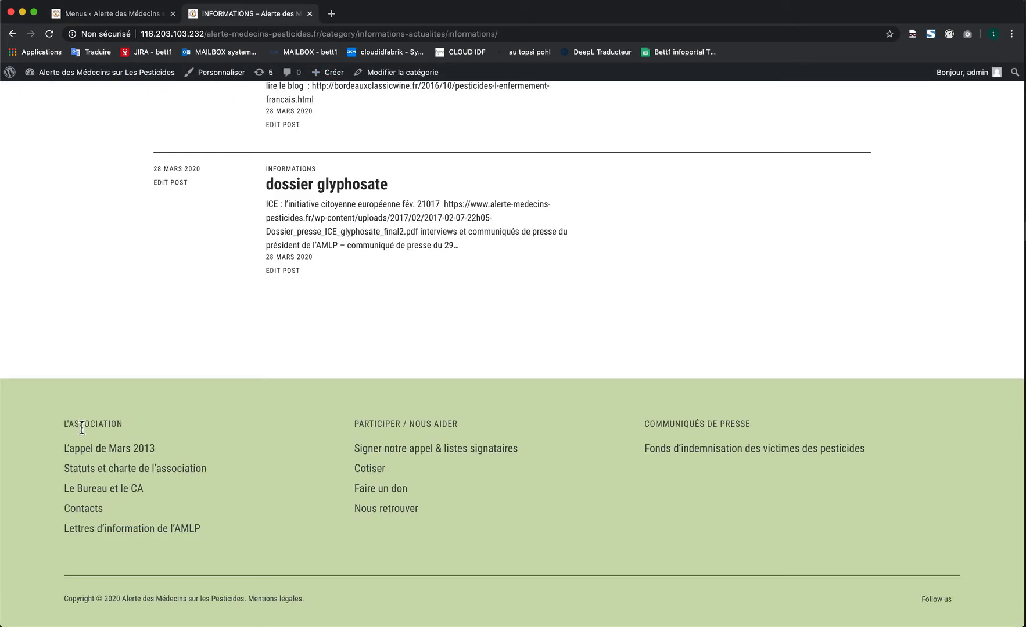
click(145, 14)
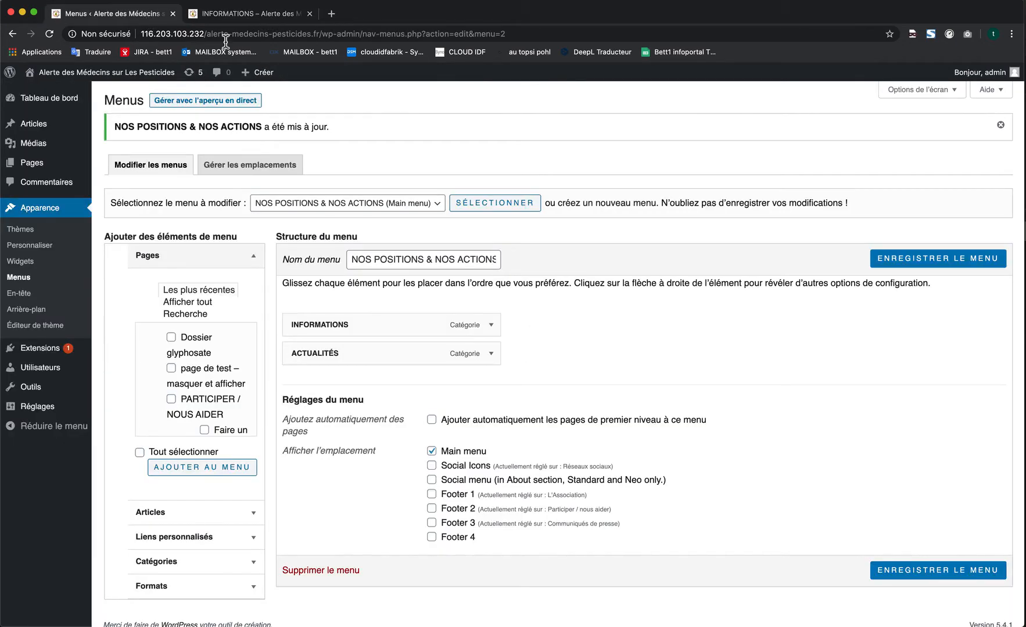
- Load the L'Association (Footer 1) menu for editing
click(379, 204)
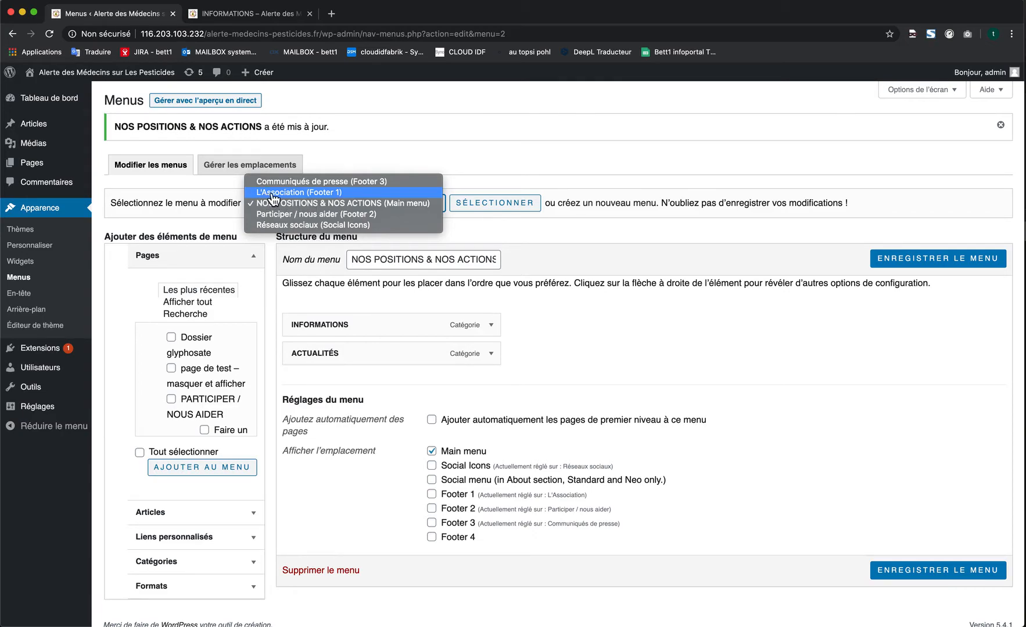
click(331, 195)
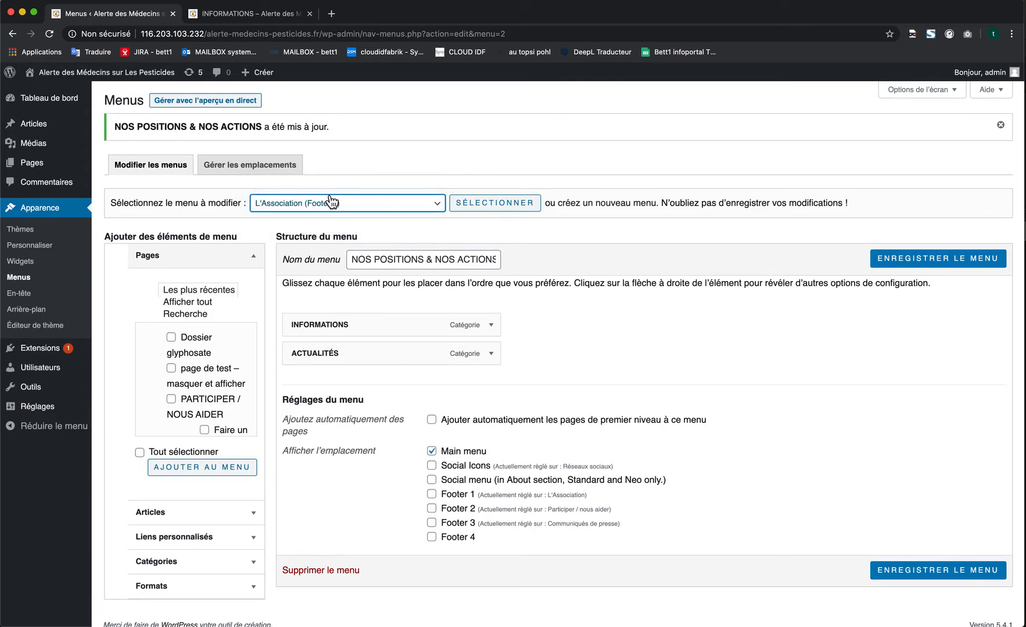
click(496, 208)
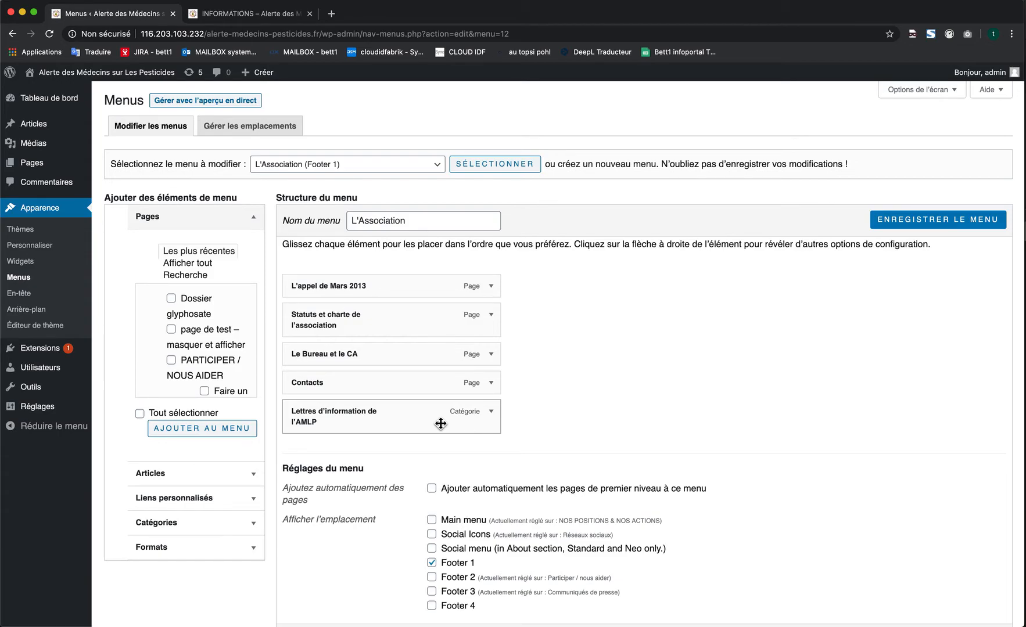
- Look through the available item types and add the Dossier glyphosate page to the L'Association menu
click(204, 225)
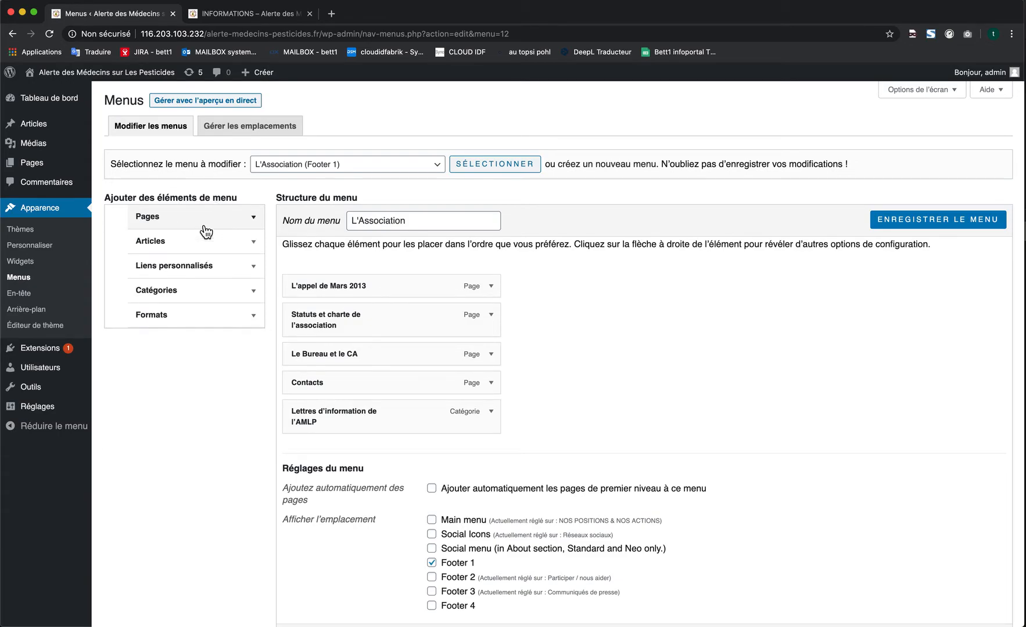
click(162, 249)
click(153, 247)
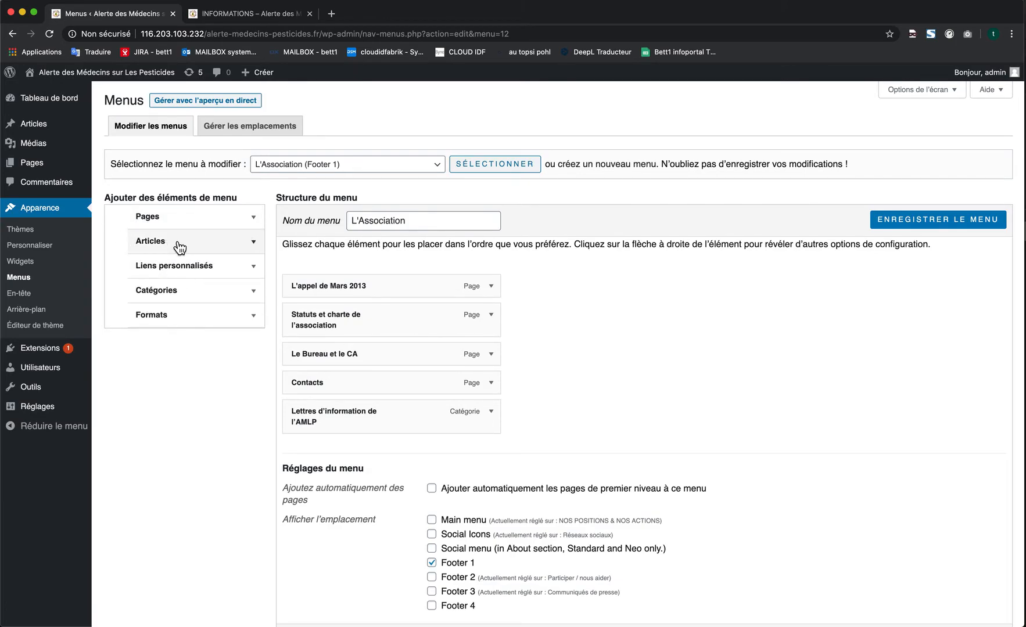
click(182, 290)
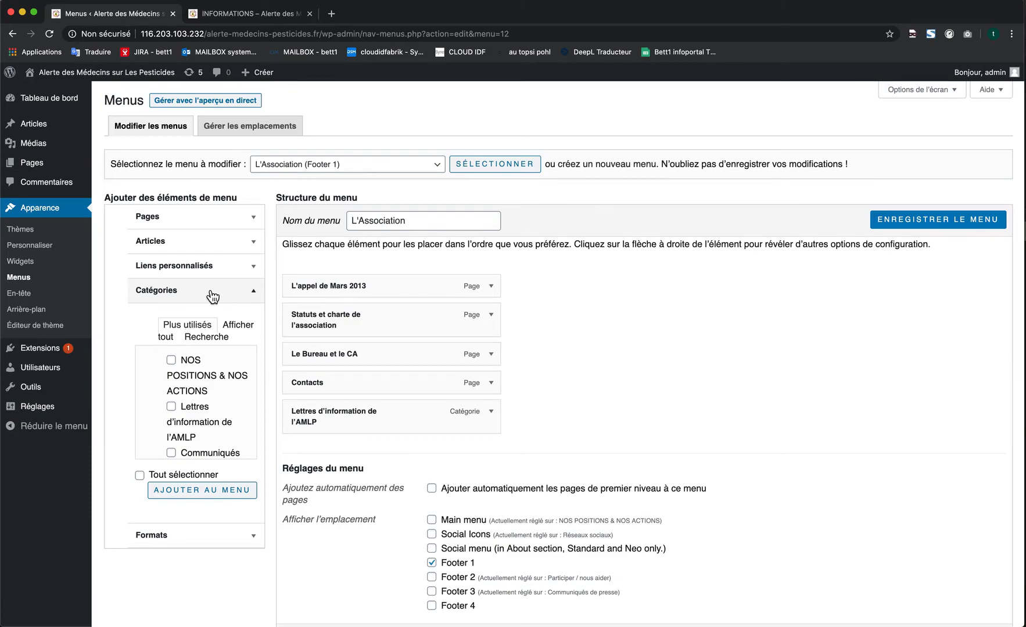
click(184, 220)
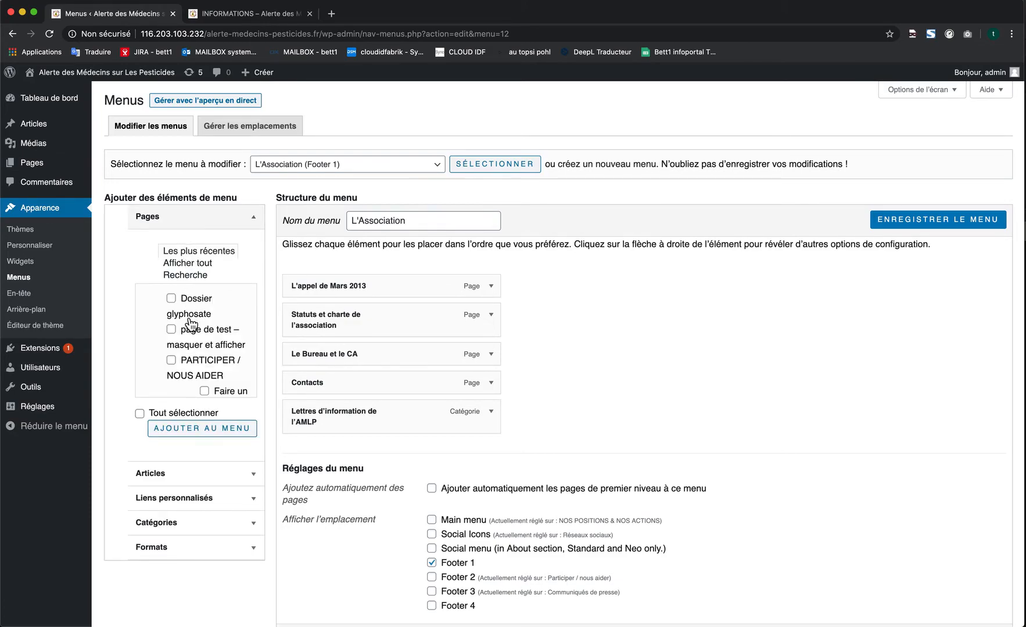
click(192, 301)
click(212, 435)
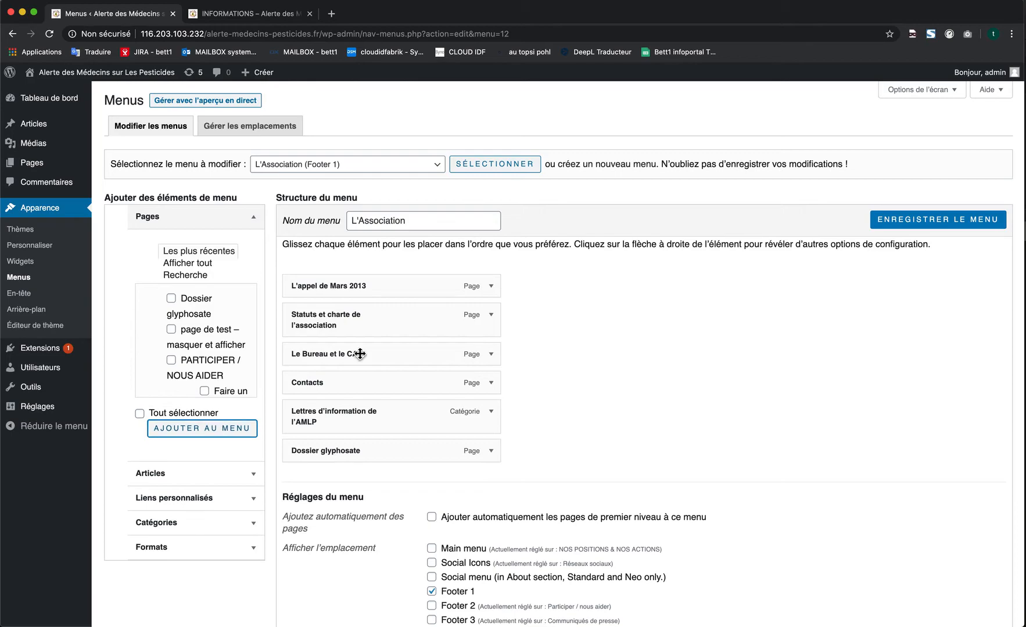
- Move Dossier glyphosate to the first position in the L'Association menu and save the menu
click(395, 458)
drag(395, 458, 394, 277)
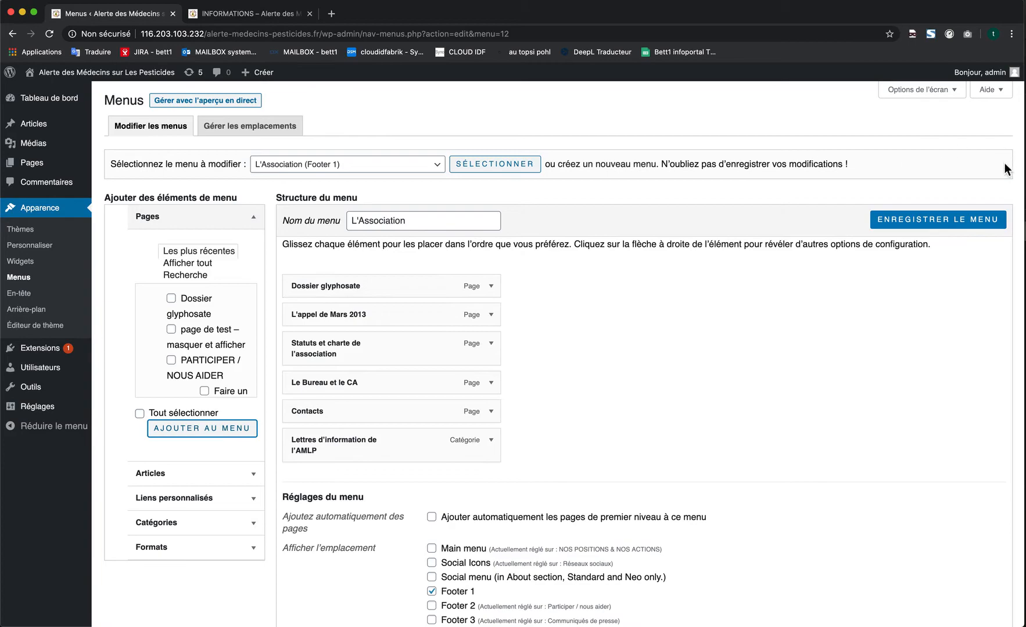
click(955, 223)
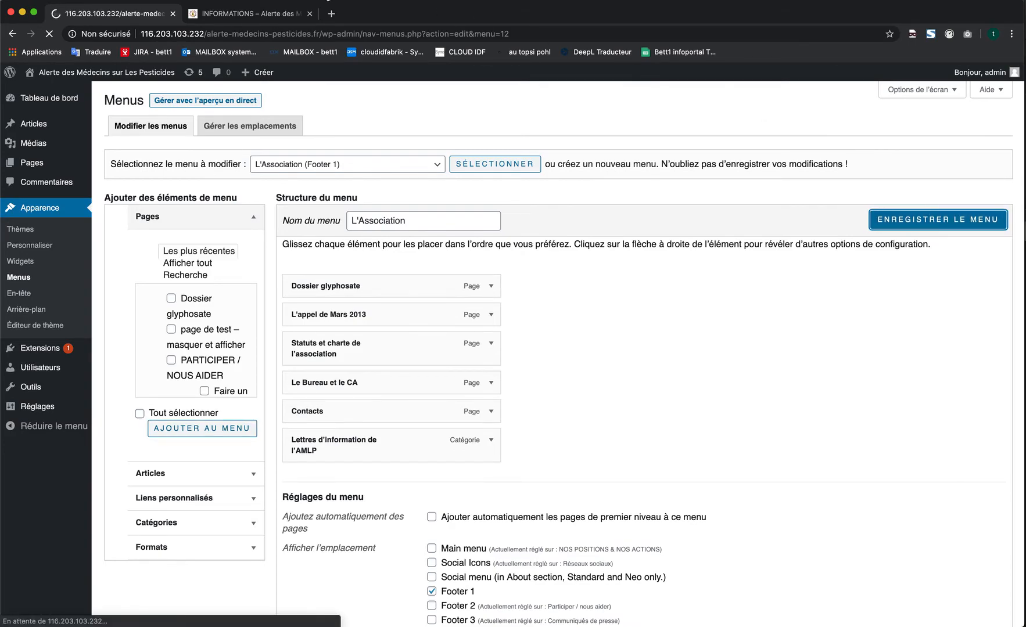
- Reload the live page and open Dossier glyphosate from the L'Association footer menu
click(266, 17)
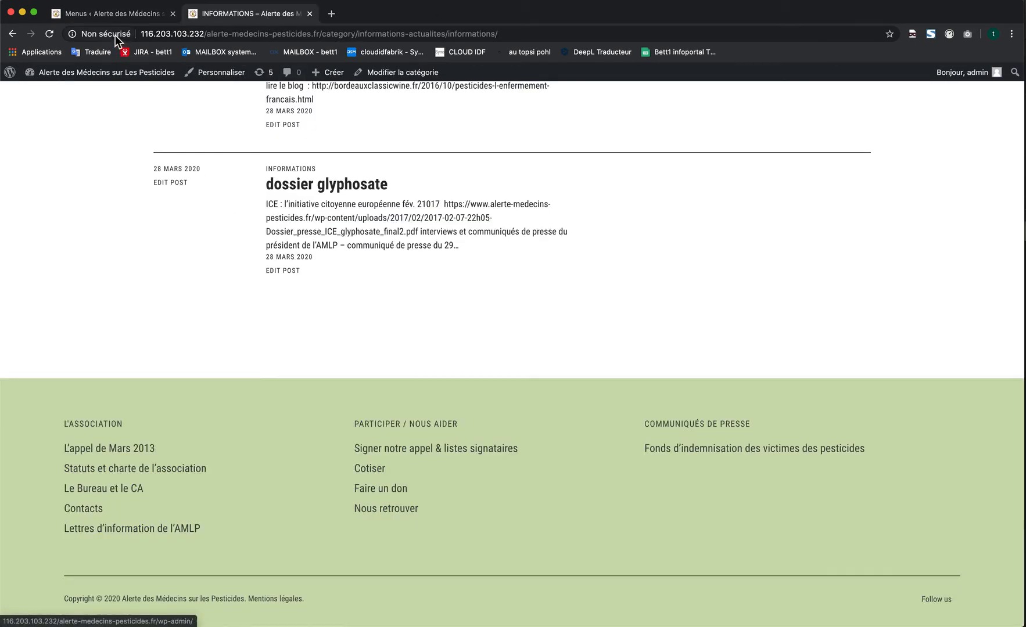
click(51, 34)
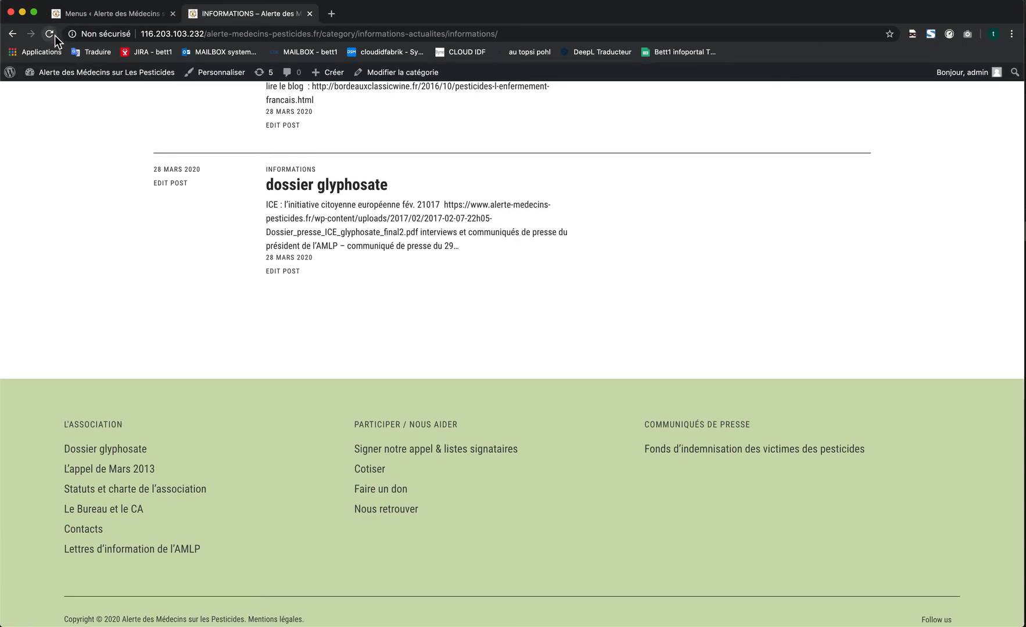
click(121, 455)
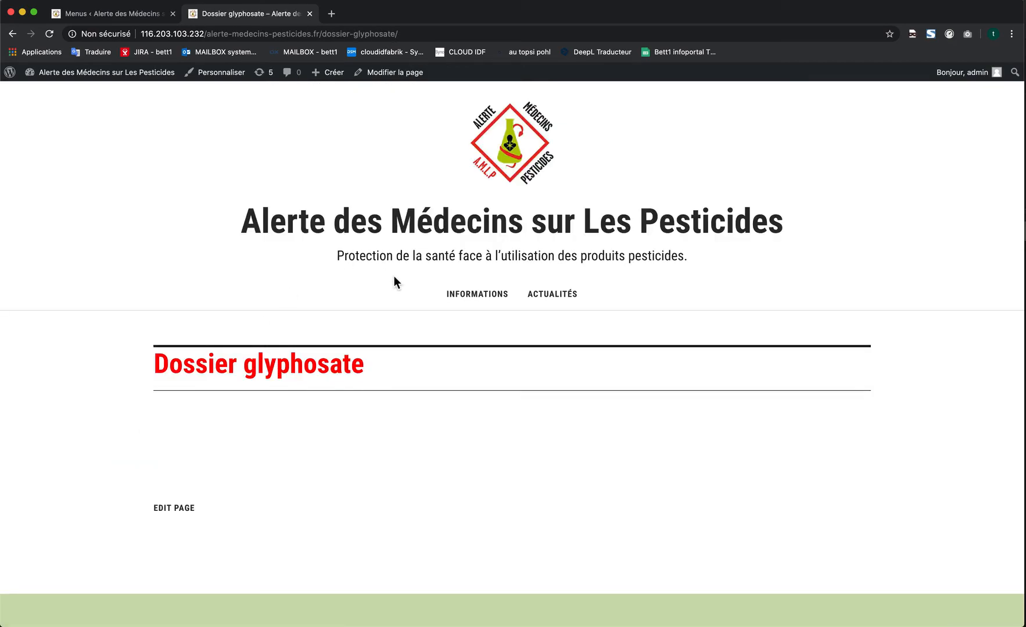
- Nest Dossier glyphosate as a sub-item of L'appel de Mars 2013 in the L'Association menu and save the menu
click(138, 16)
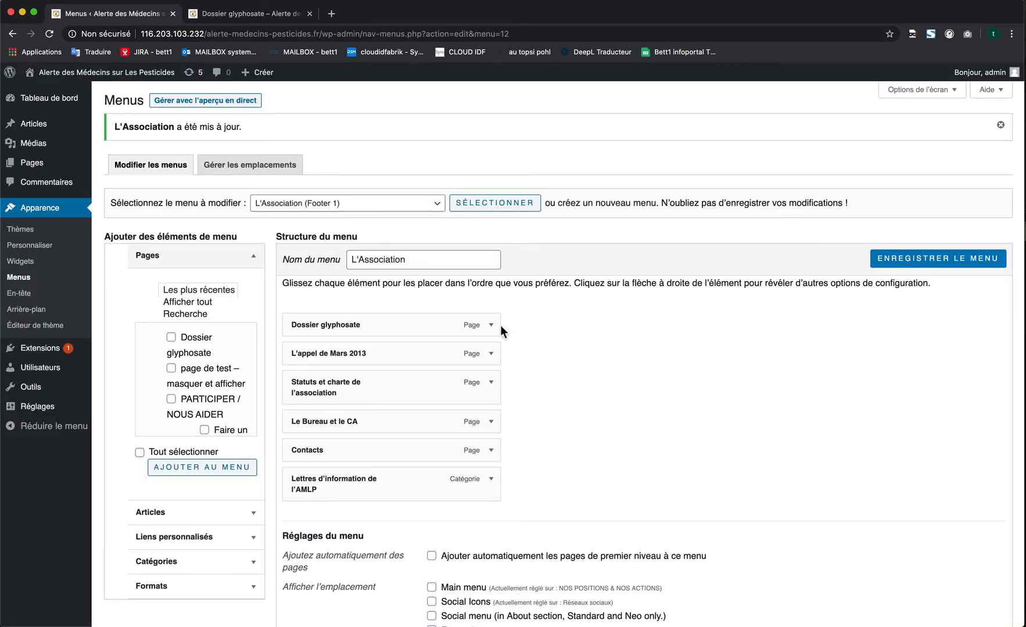
drag(377, 327, 411, 358)
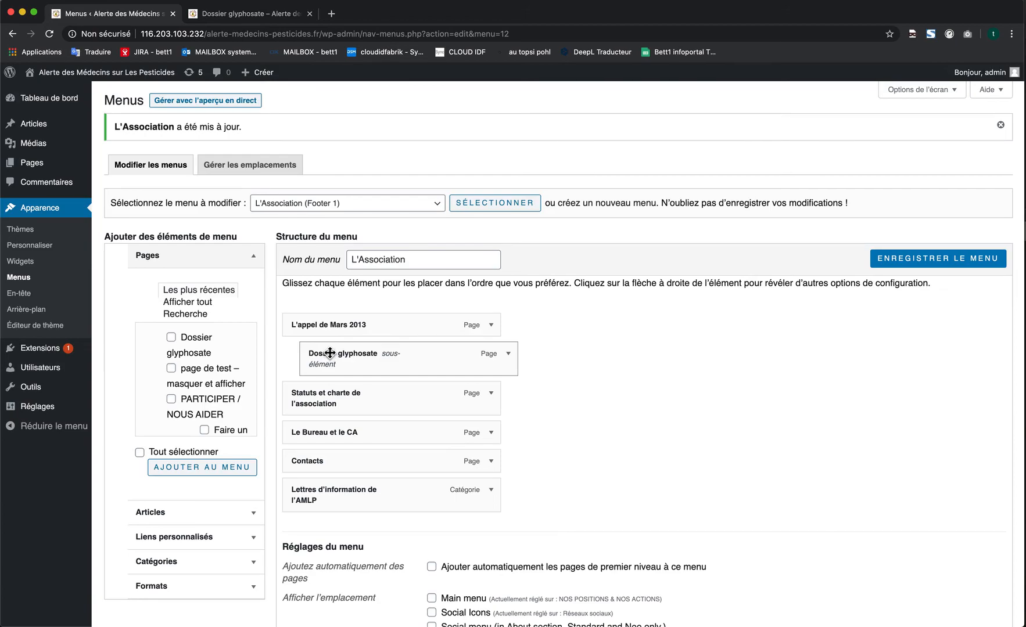
click(946, 262)
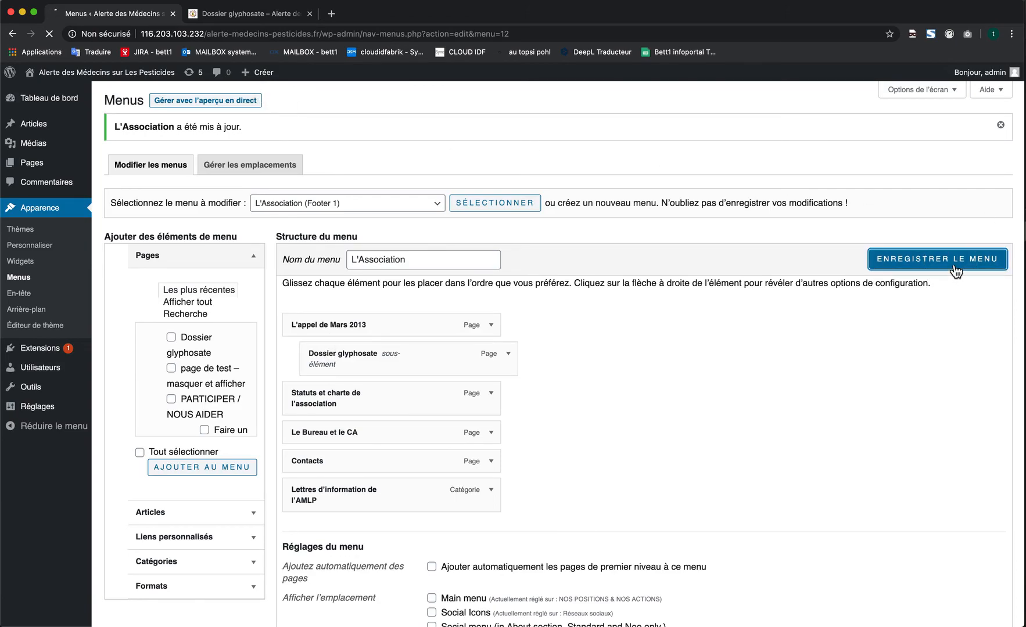
- Reload the live Dossier glyphosate page and open the nested Dossier glyphosate sub-item from its footer
click(274, 13)
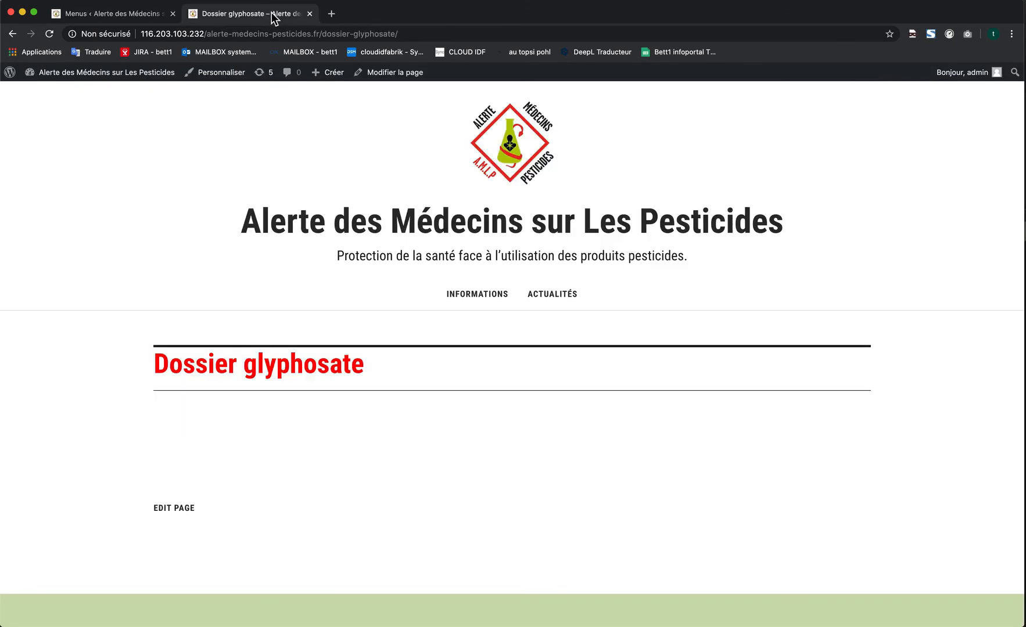
click(243, 27)
key(Return)
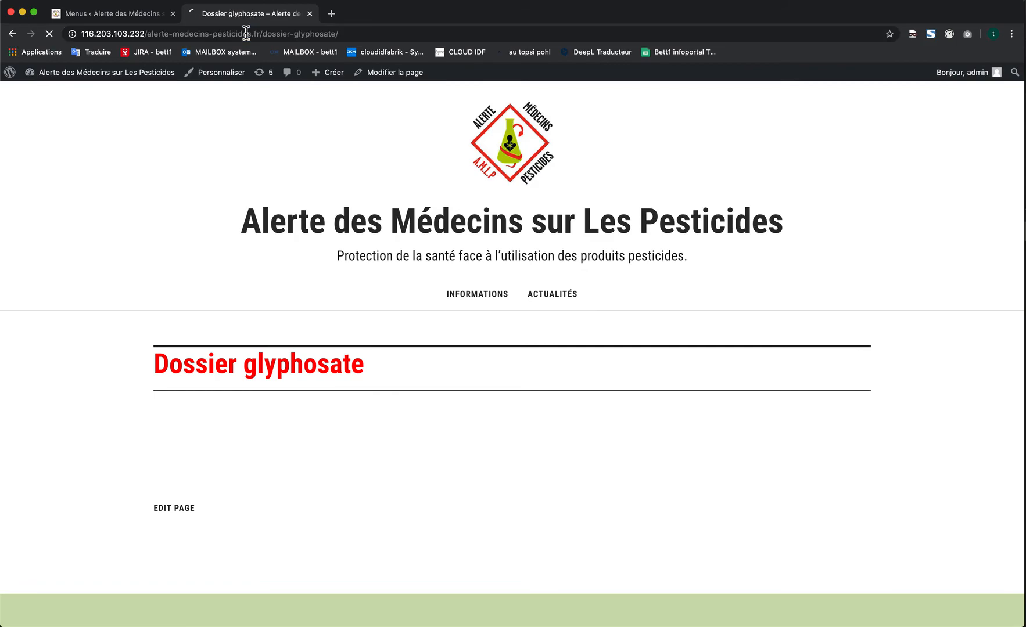
scroll(280, 273, down, 5)
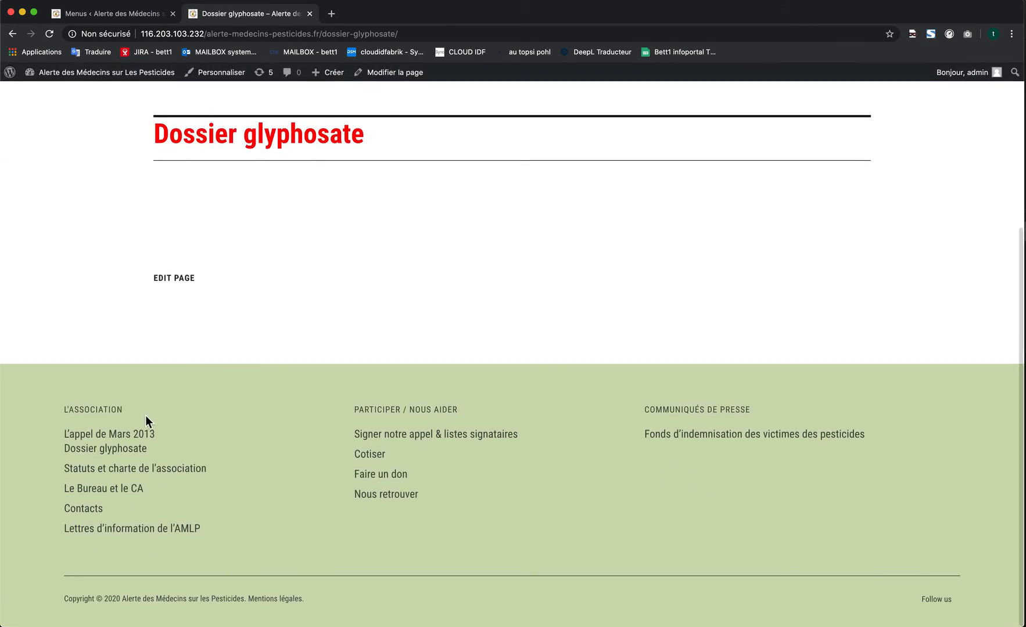
click(103, 459)
scroll(138, 456, down, 3)
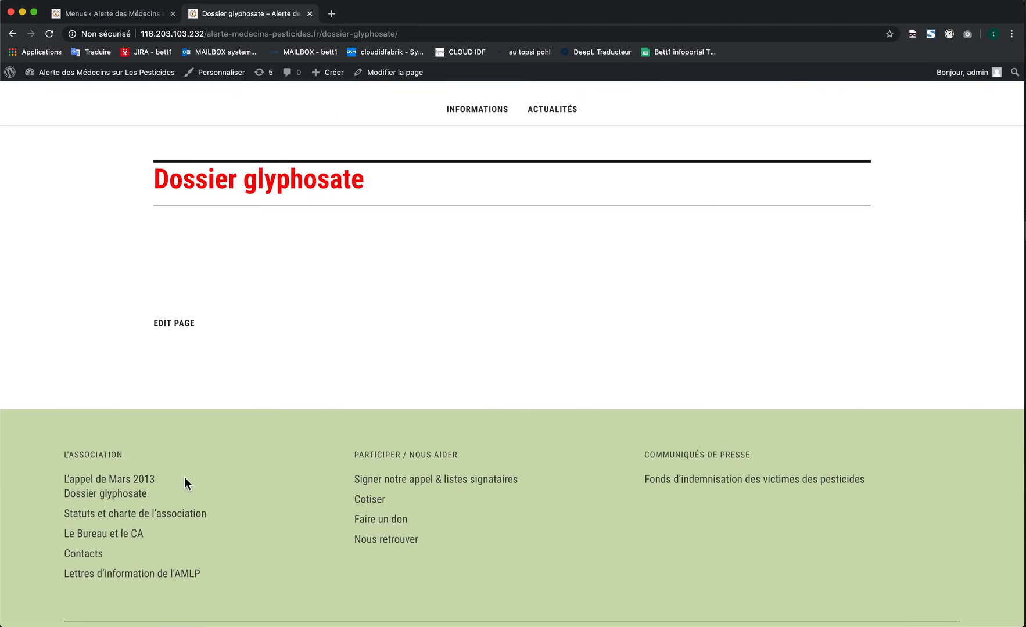
- Move Dossier glyphosate back to the top level and remove it from the L'Association menu
click(122, 21)
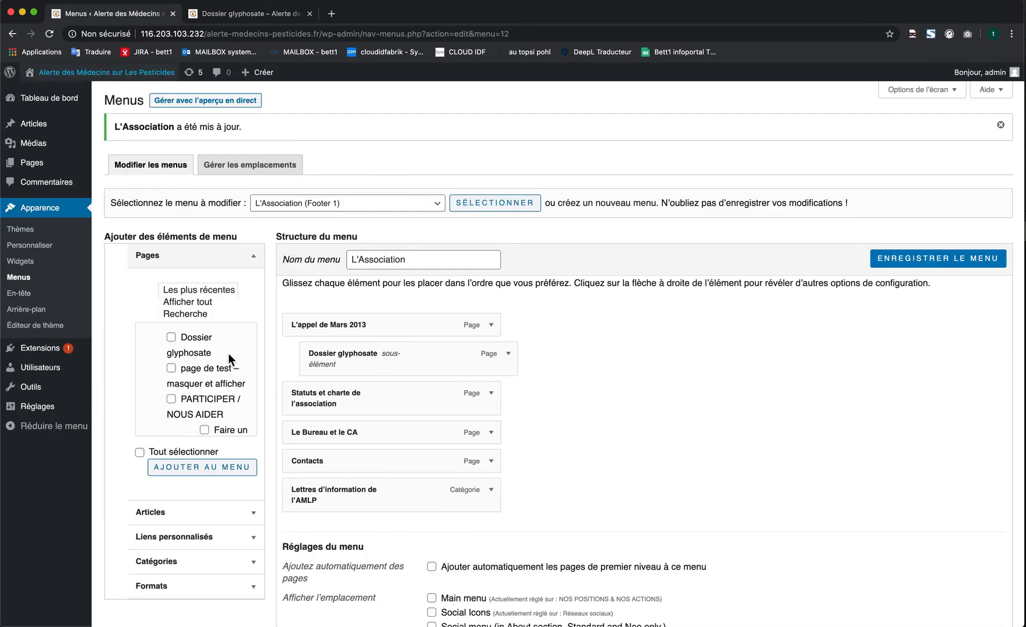
drag(424, 357, 406, 358)
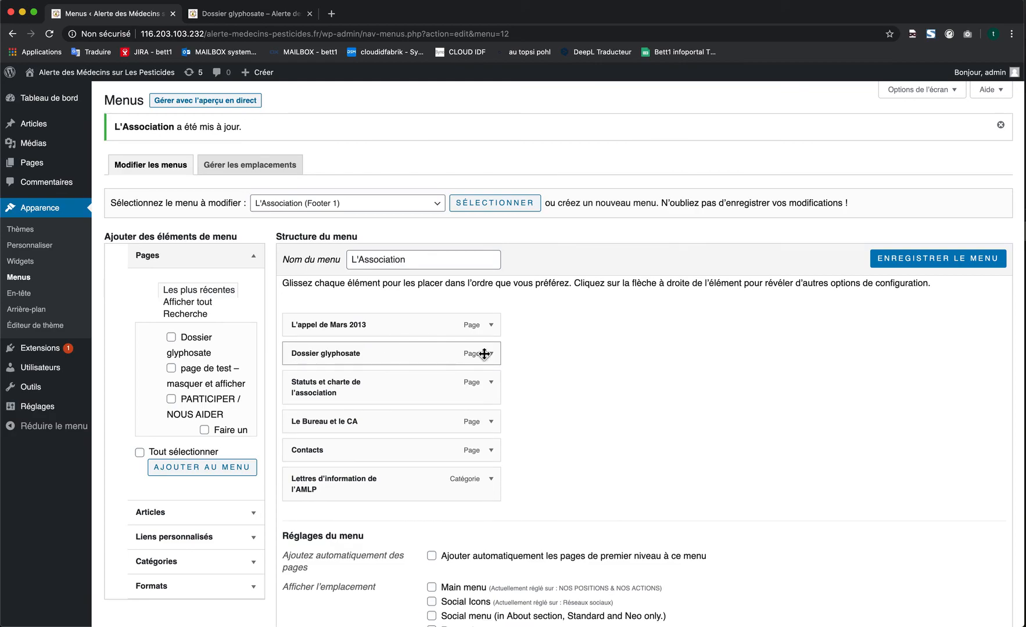
click(494, 359)
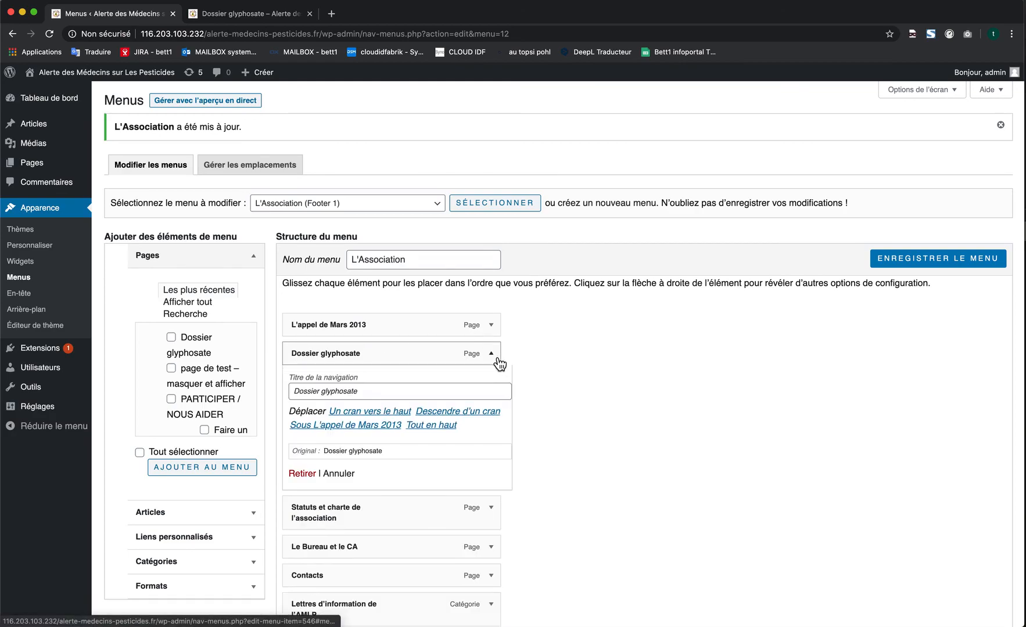
click(303, 474)
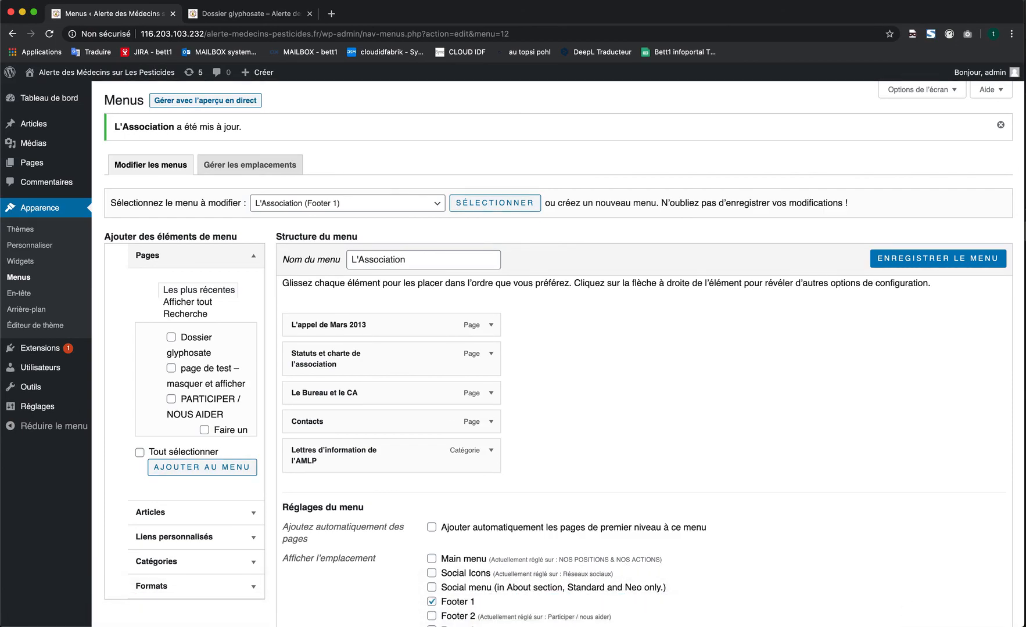
click(910, 620)
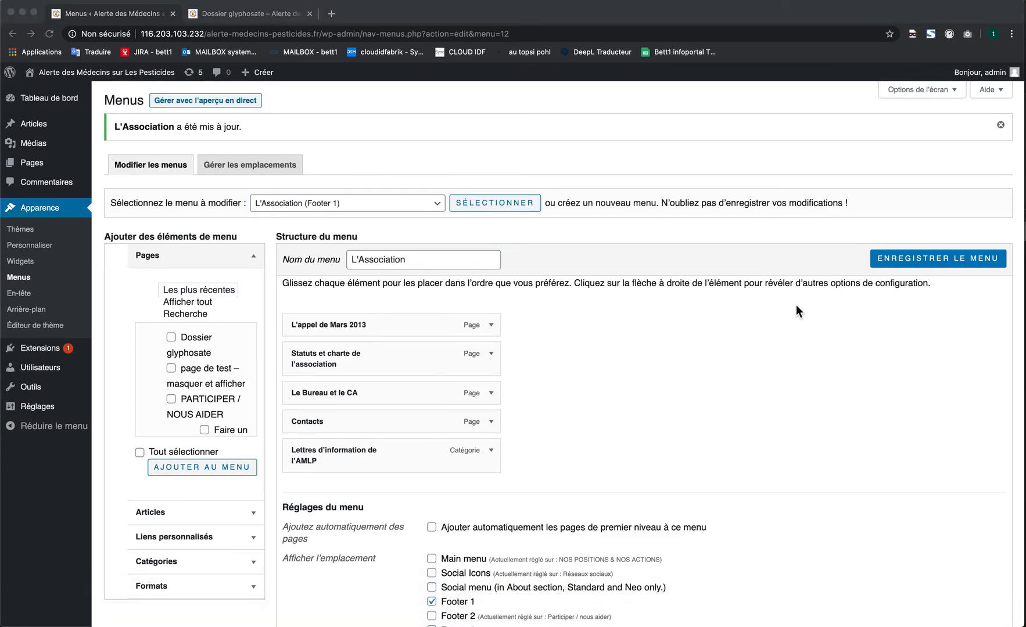